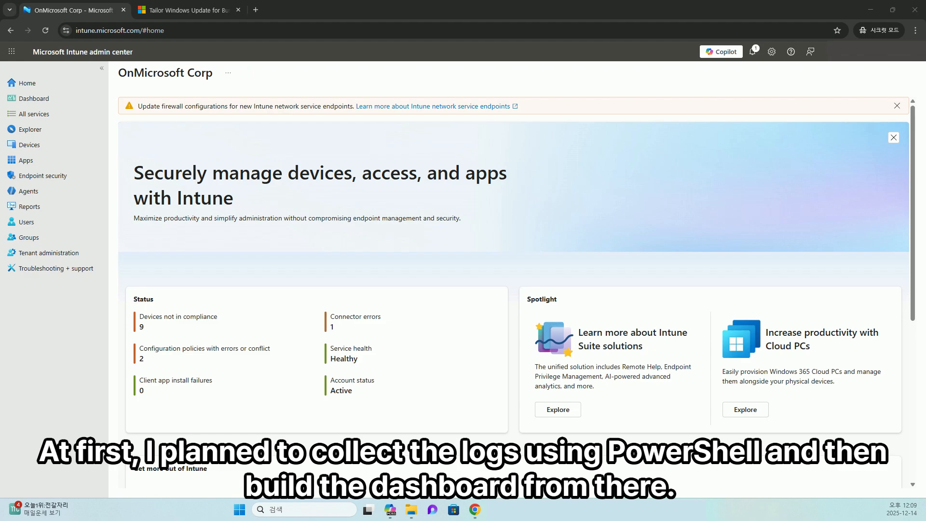
- Read through the Tech Community article on tailoring Windows Update for Business reports with Power BI, including its example dashboards
{"action": "left_click", "coordinate": [210, 12]}
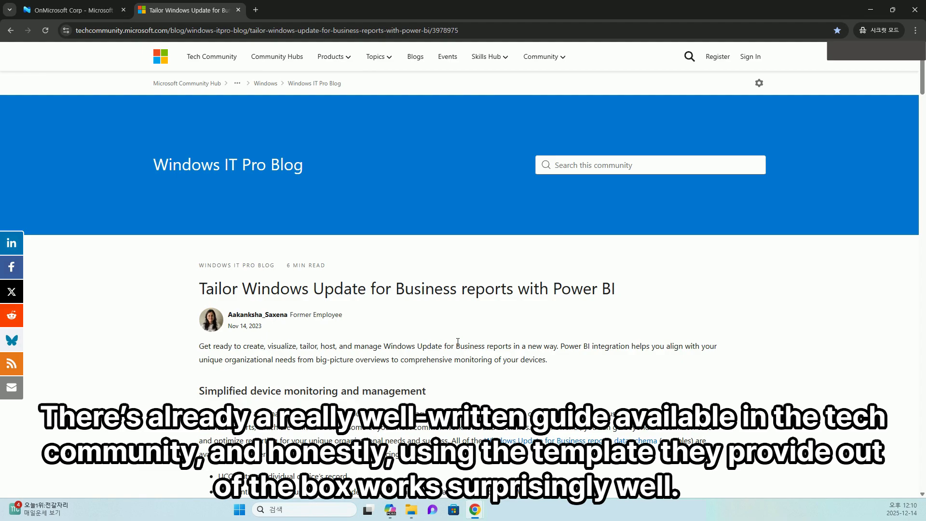
{"action": "scroll", "coordinate": [457, 342], "scroll_direction": "down", "scroll_amount": 2}
{"action": "scroll", "coordinate": [422, 312], "scroll_direction": "down", "scroll_amount": 3}
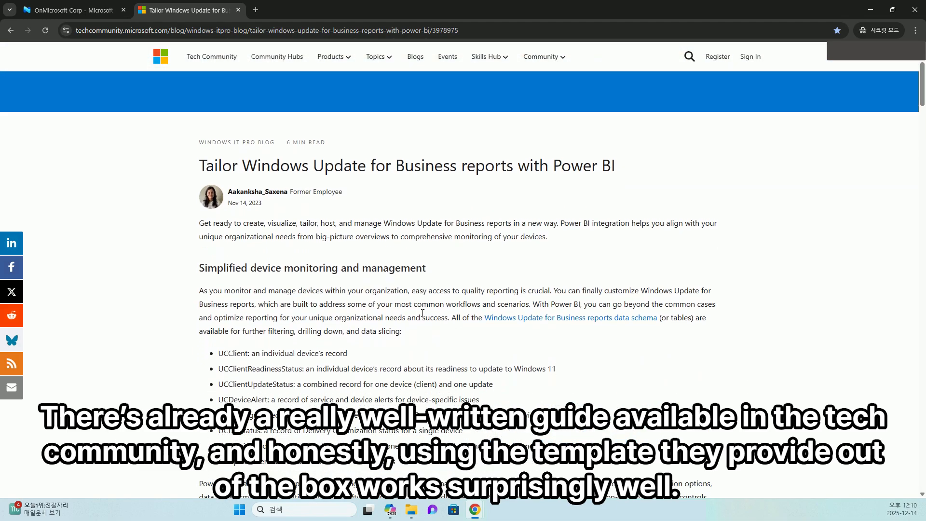
{"action": "scroll", "coordinate": [422, 316], "scroll_direction": "down", "scroll_amount": 2}
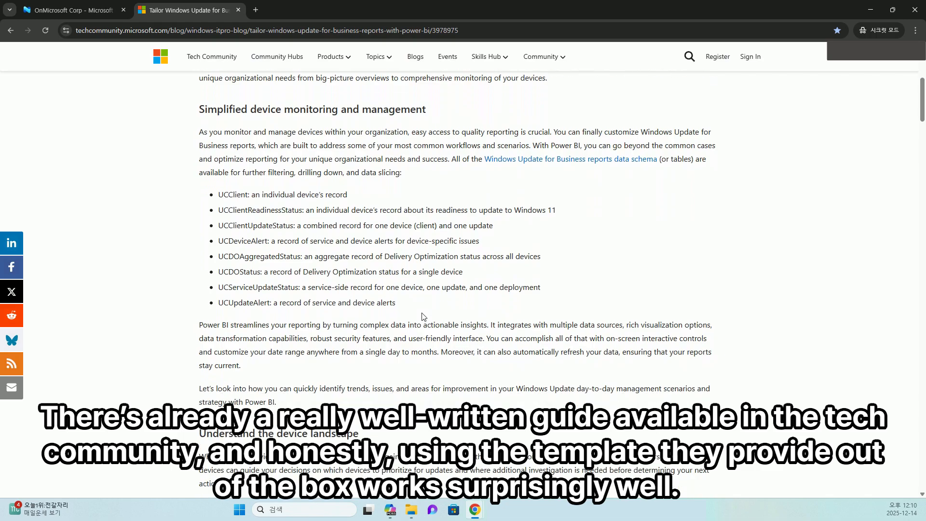
{"action": "scroll", "coordinate": [422, 316], "scroll_direction": "down", "scroll_amount": 4}
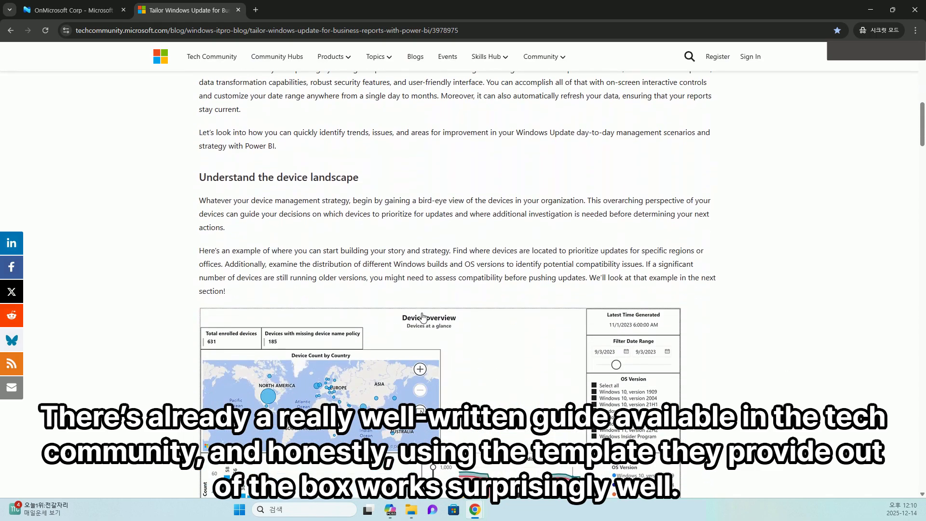
{"action": "scroll", "coordinate": [422, 316], "scroll_direction": "down", "scroll_amount": 10}
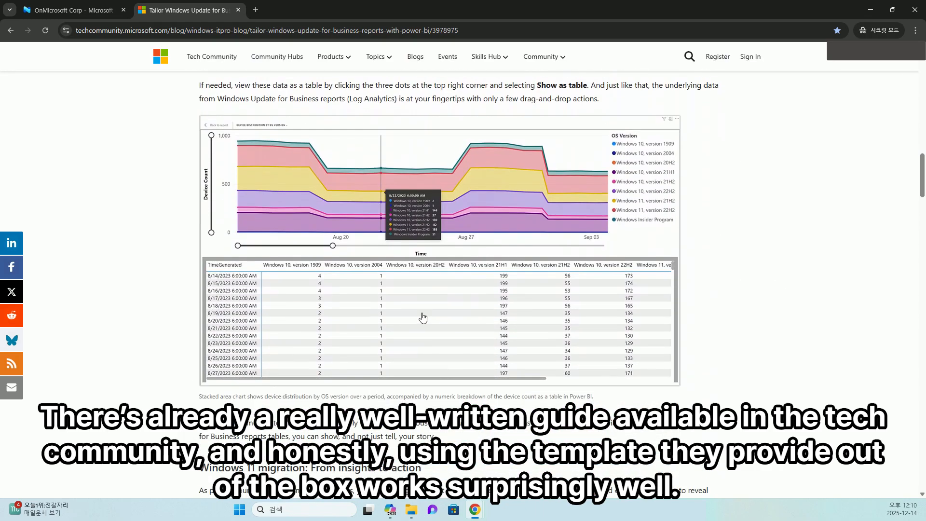
{"action": "scroll", "coordinate": [423, 317], "scroll_direction": "down", "scroll_amount": 2}
{"action": "scroll", "coordinate": [426, 319], "scroll_direction": "down", "scroll_amount": 5}
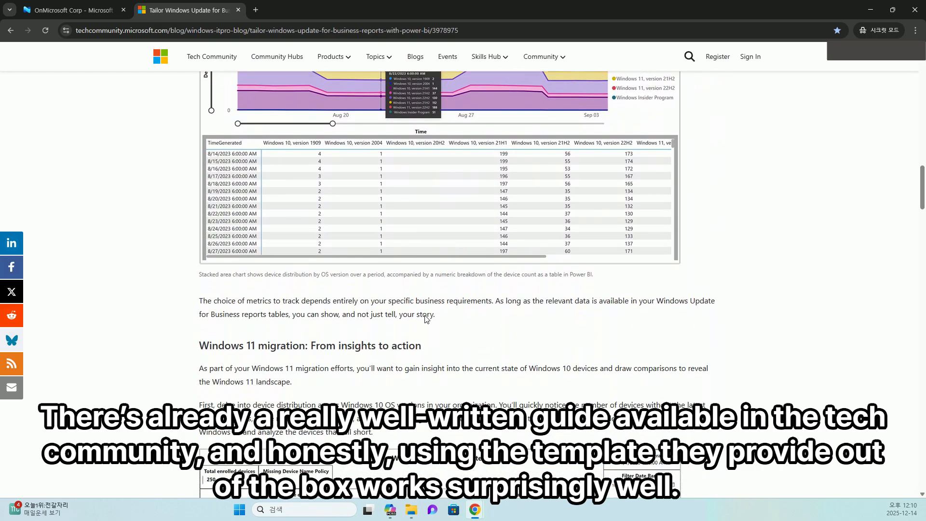
{"action": "scroll", "coordinate": [547, 274], "scroll_direction": "down", "scroll_amount": 3}
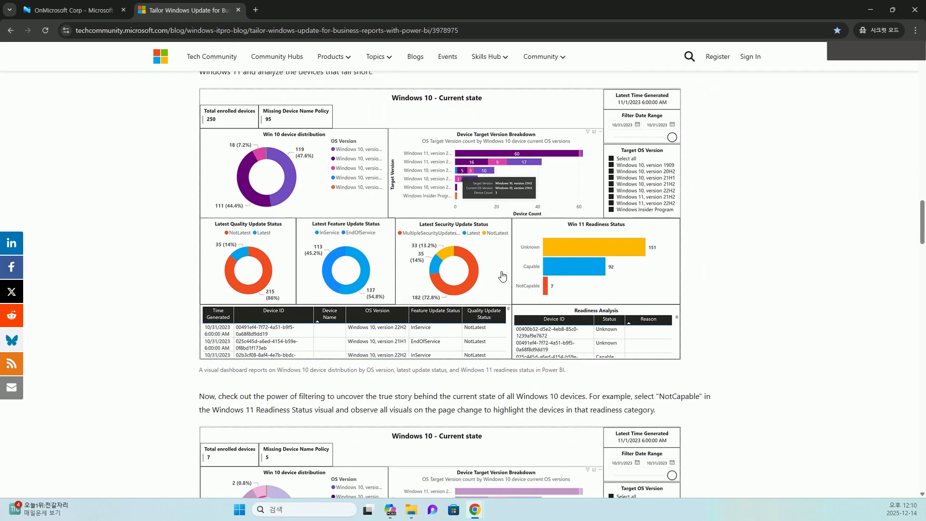
{"action": "scroll", "coordinate": [502, 275], "scroll_direction": "down", "scroll_amount": 5}
- Return to the Intune admin center and open the configuration policies for Windows devices
{"action": "left_click", "coordinate": [46, 10]}
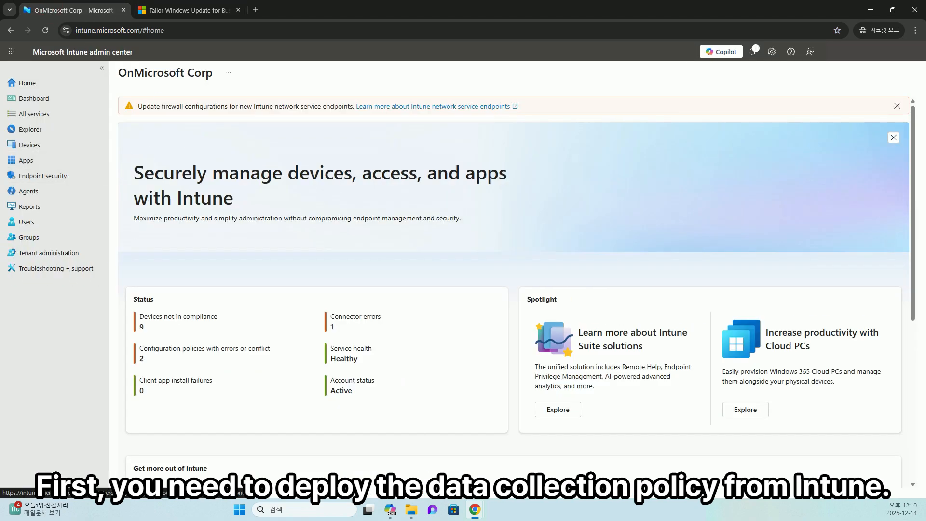
{"action": "left_click", "coordinate": [33, 146]}
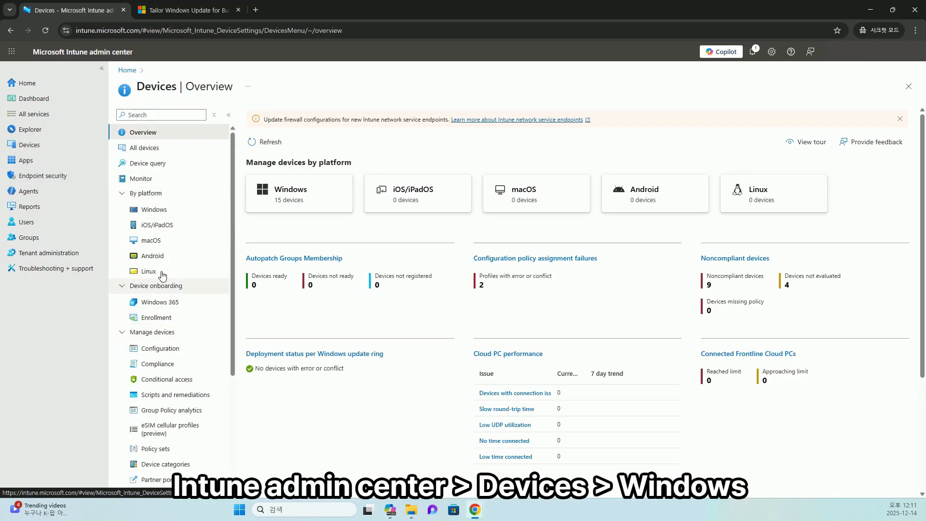
{"action": "left_click", "coordinate": [154, 209]}
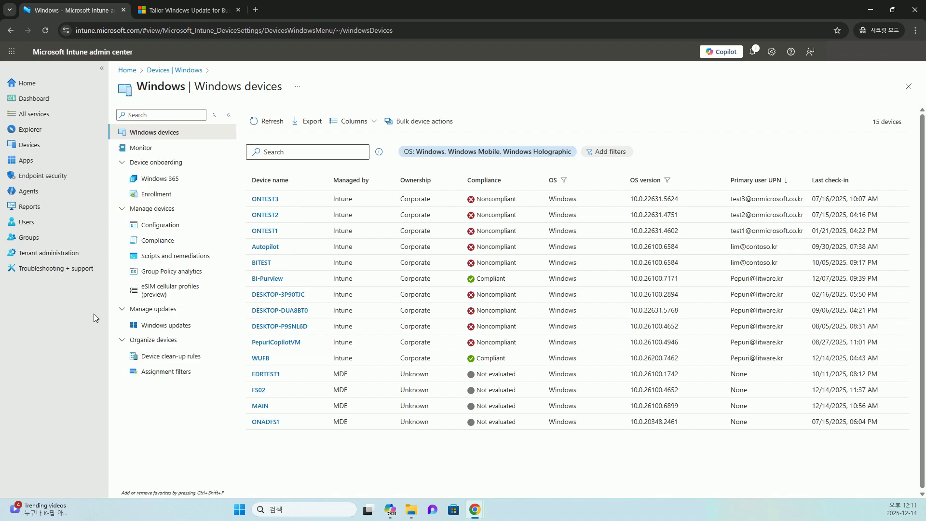
{"action": "left_click", "coordinate": [166, 226]}
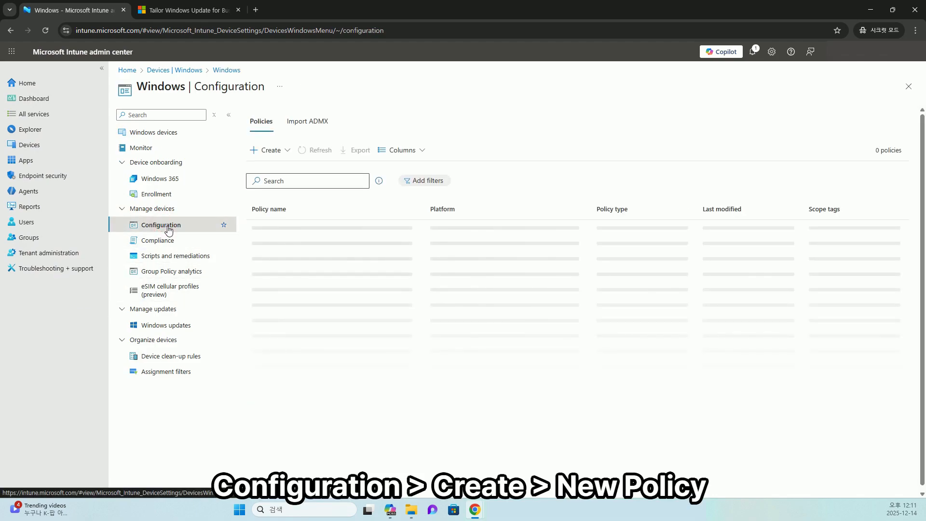
- Create a new policy for the Windows 10 and later platform with the Settings catalog profile type
{"action": "left_click", "coordinate": [285, 148]}
{"action": "left_click", "coordinate": [286, 170]}
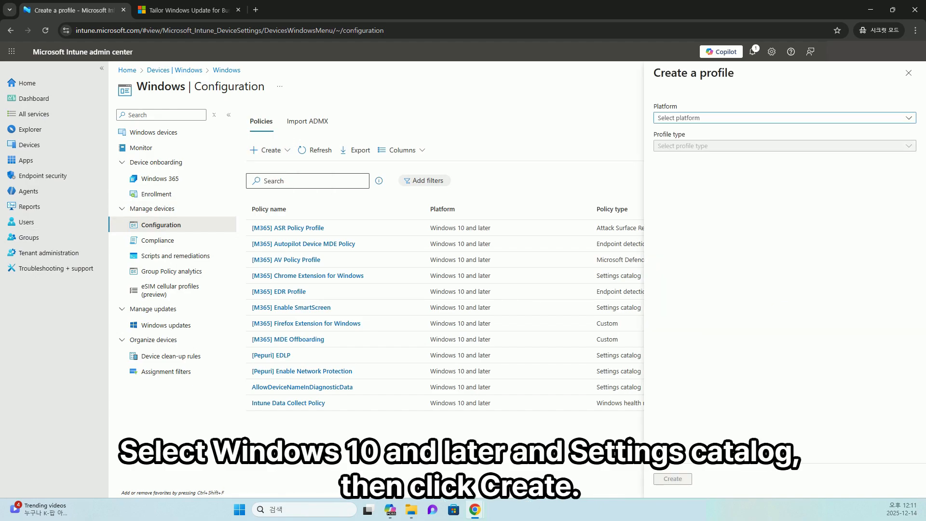
{"action": "left_click", "coordinate": [693, 118]}
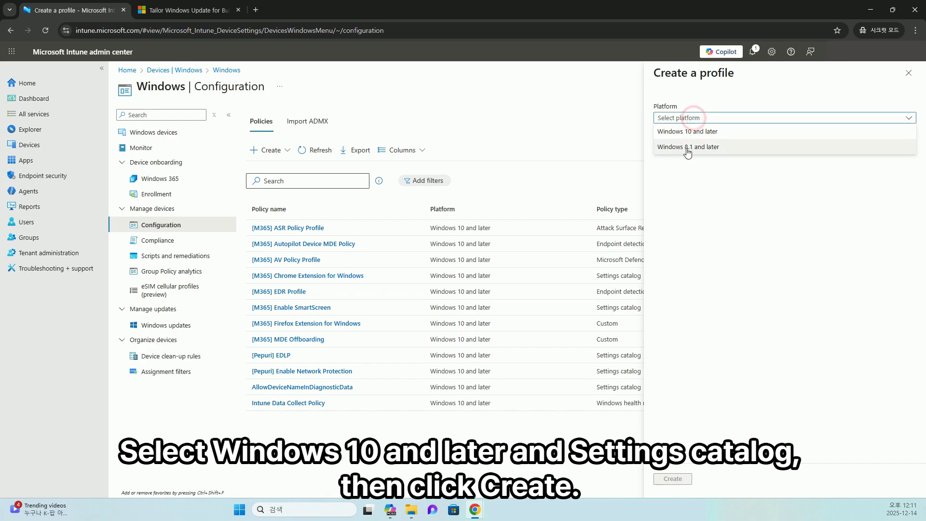
{"action": "left_click", "coordinate": [688, 132]}
{"action": "left_click", "coordinate": [690, 147]}
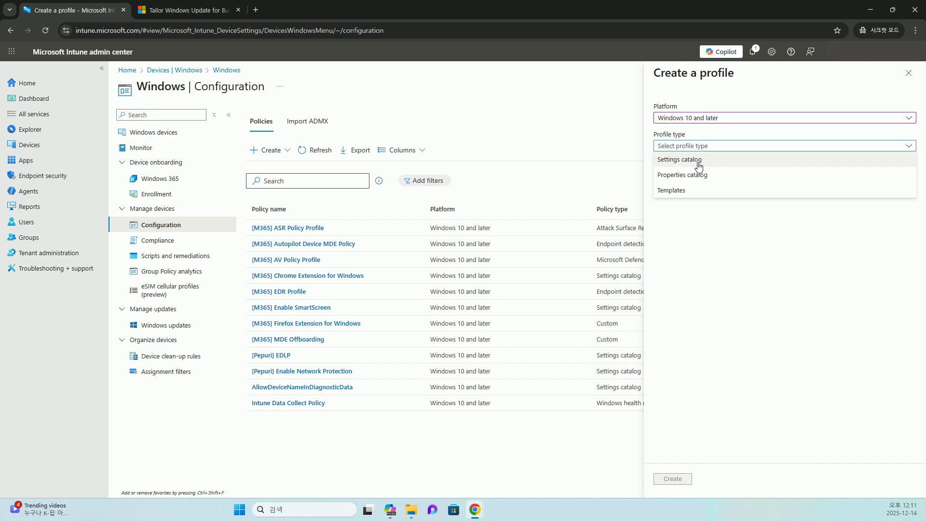
{"action": "left_click", "coordinate": [698, 164]}
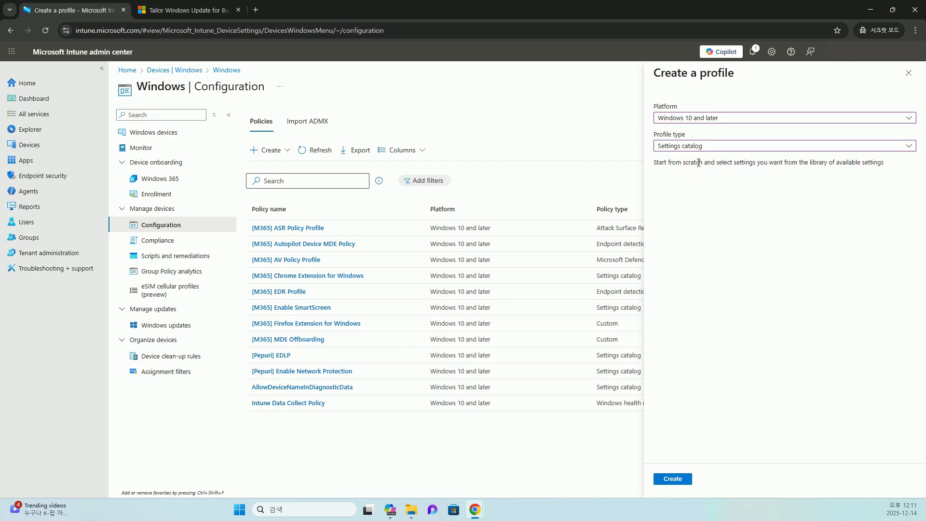
{"action": "left_click", "coordinate": [674, 479]}
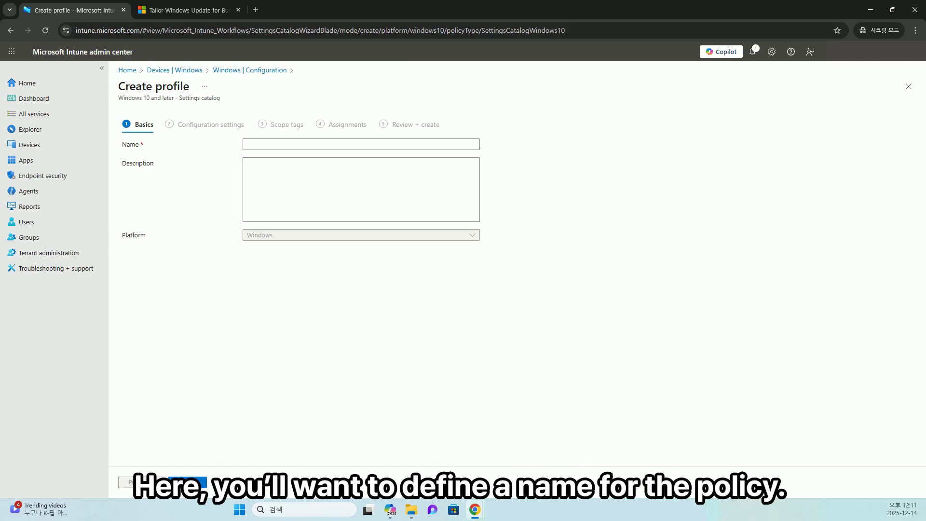
- Name the profile AllowDeviceNameInDiagnosticData, describe it as "For Windows Update Dashboard", and continue to the configuration settings
{"action": "left_click", "coordinate": [279, 143]}
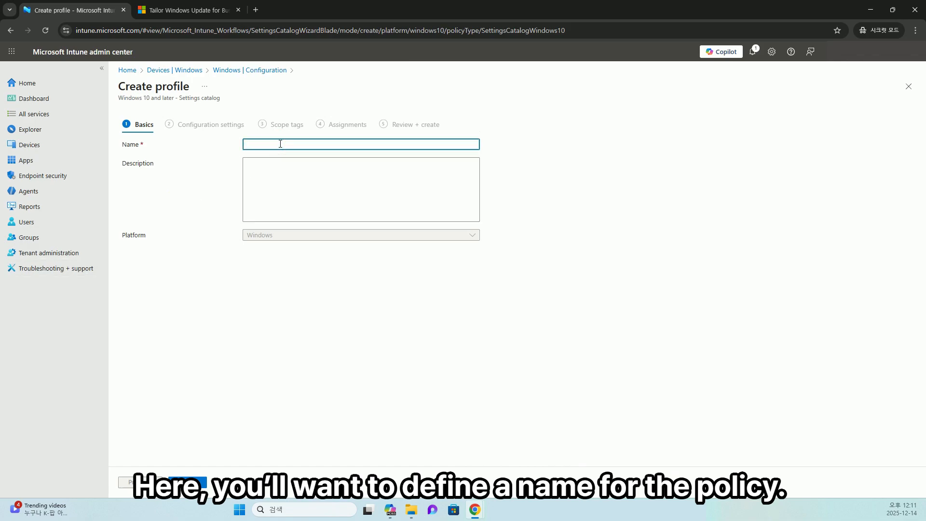
{"action": "type", "text": "ㅁllo"}
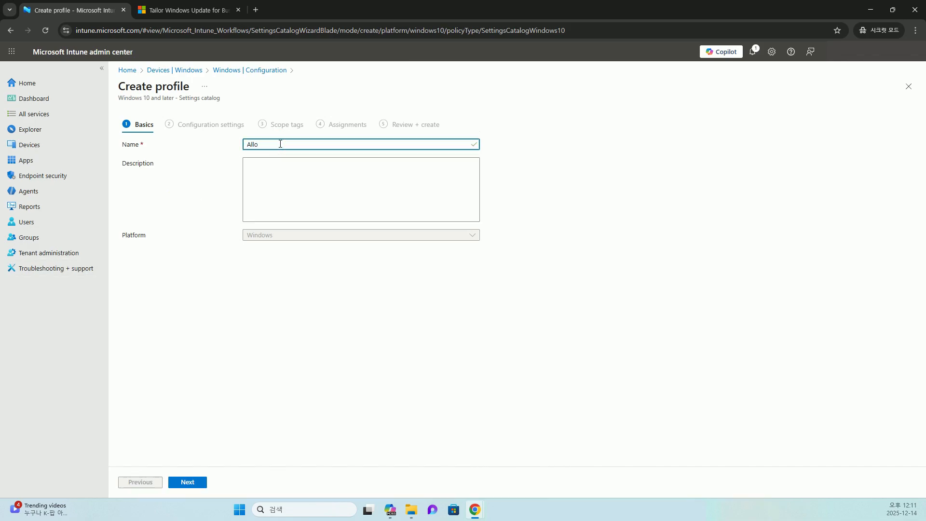
{"action": "type", "text": "wDeviceNameInDiagnosticData"}
{"action": "key", "text": "Tab"}
{"action": "type", "text": "For Windows Update Dashboard"}
{"action": "double_click", "coordinate": [378, 141]}
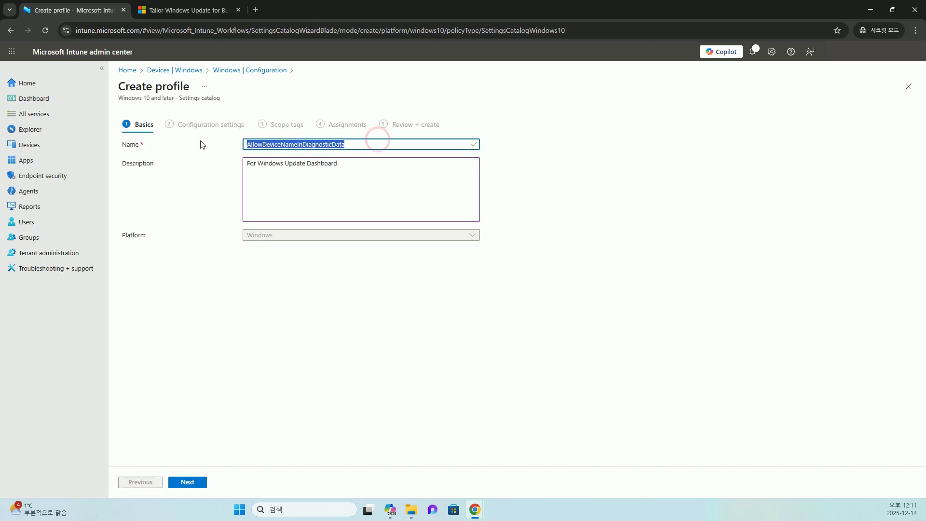
{"action": "left_click", "coordinate": [187, 482]}
- Search the settings catalog for "Allow telemetry" and add the System category's device-level Allow Telemetry setting to the profile
{"action": "left_click", "coordinate": [140, 259]}
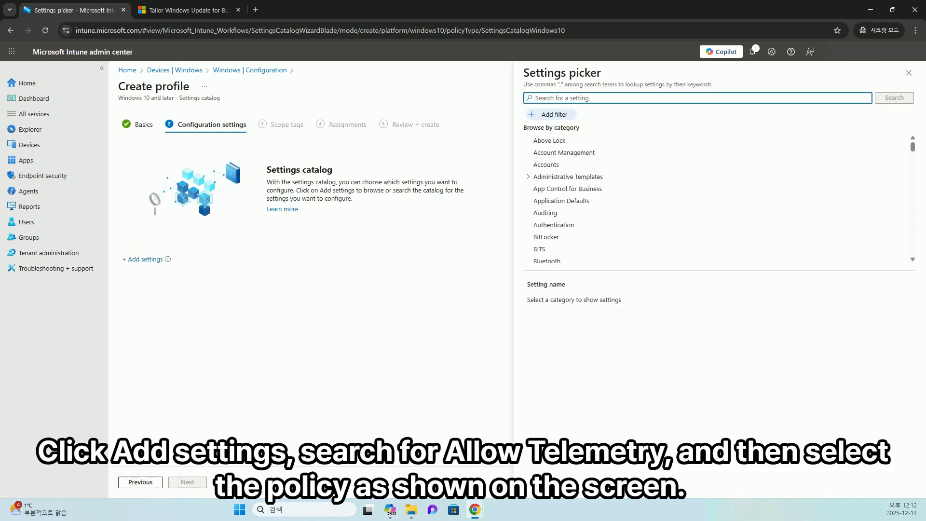
{"action": "type", "text": "Allow telemetry"}
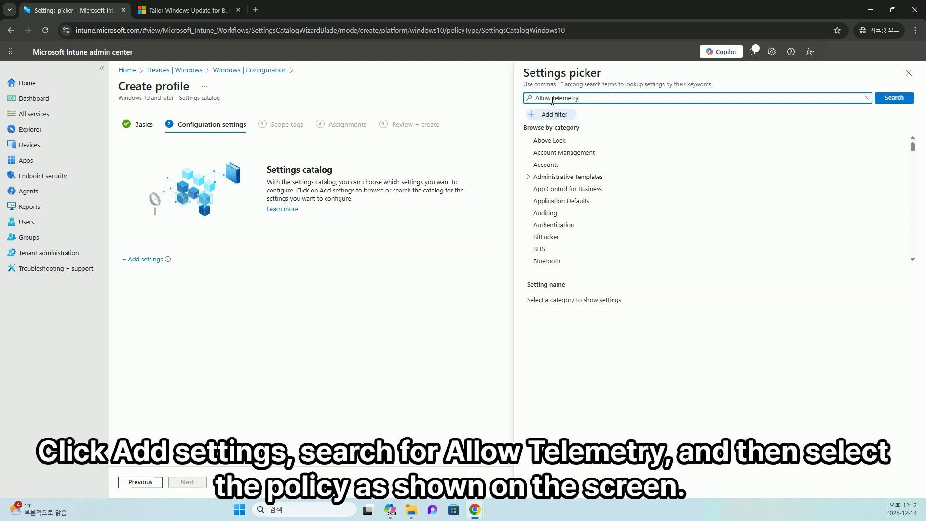
{"action": "key", "text": "Return"}
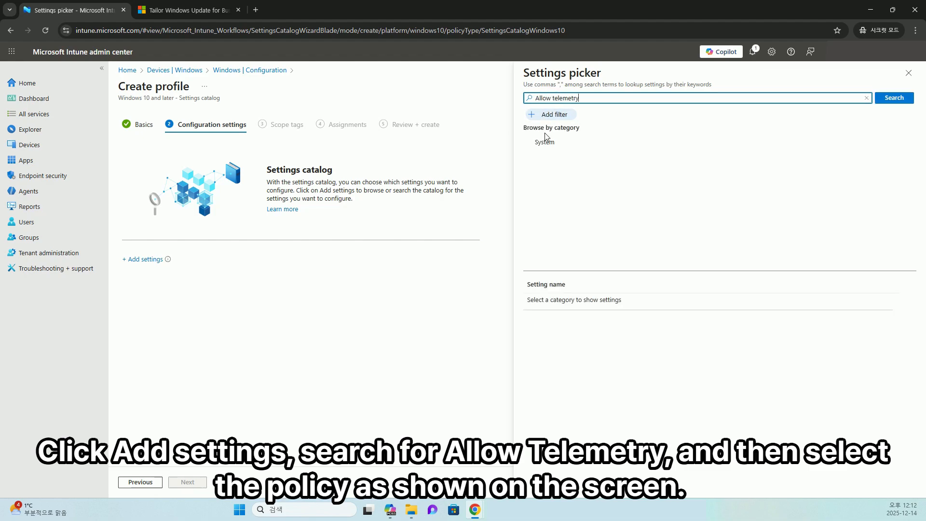
{"action": "left_click", "coordinate": [545, 142]}
{"action": "left_click", "coordinate": [534, 312]}
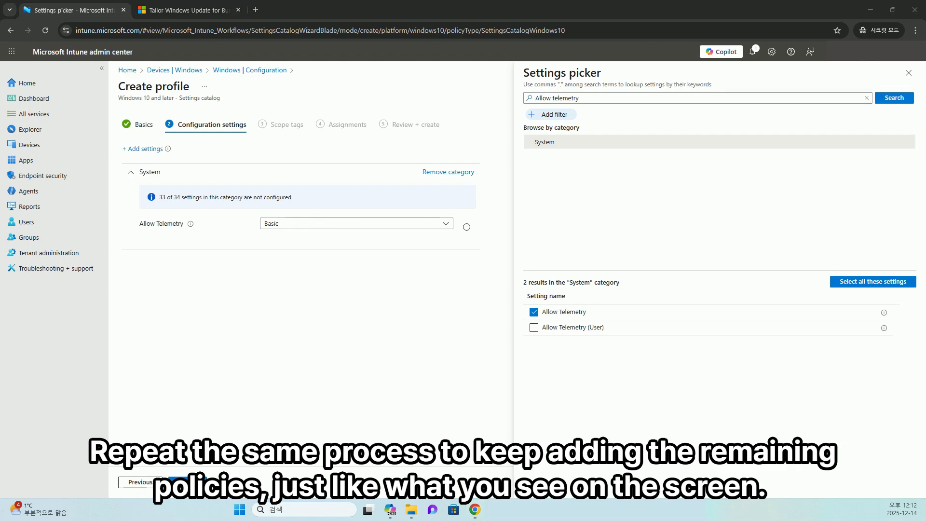
- Add the Configure Telemetry Opt In Settings Ux setting from the System category and set it to disable telemetry opt-in settings
{"action": "left_click", "coordinate": [616, 98]}
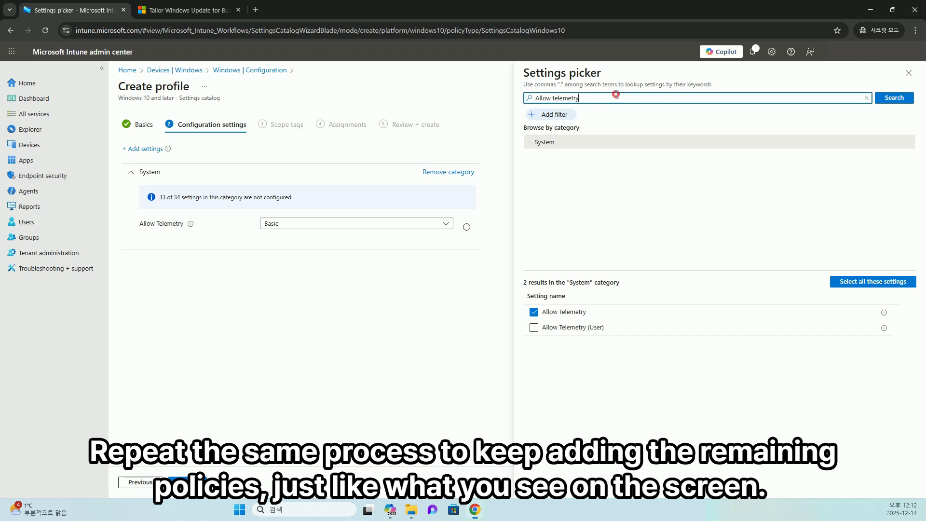
{"action": "key", "text": "ctrl+a"}
{"action": "type", "text": "Configure Telemetry Opt In Settings Ux"}
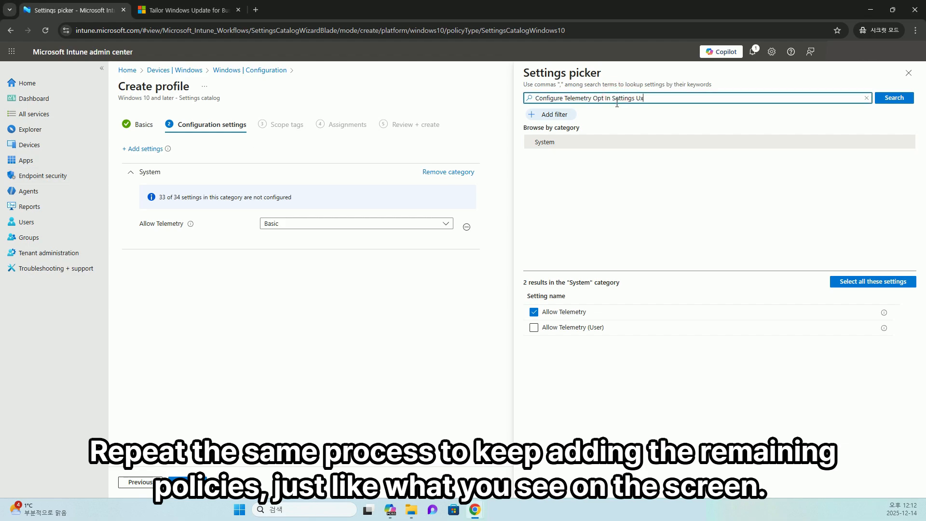
{"action": "left_click", "coordinate": [894, 97]}
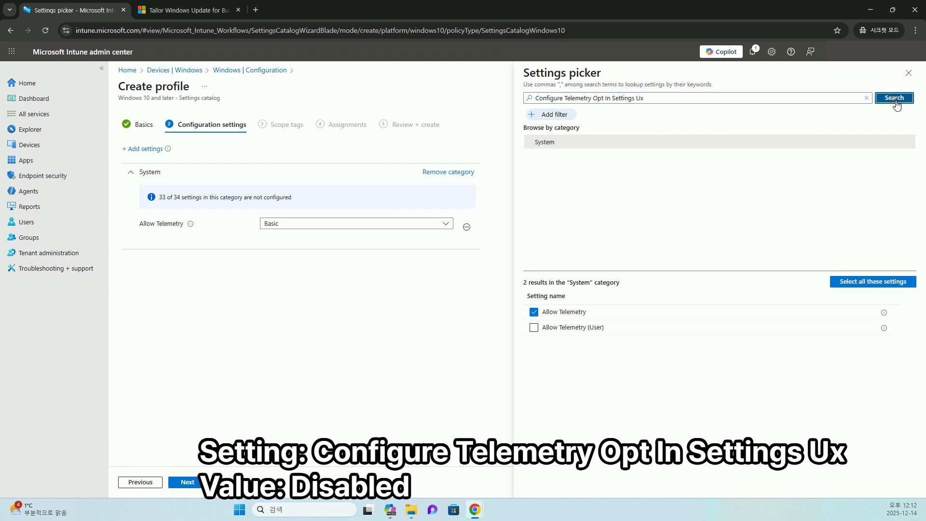
{"action": "left_click", "coordinate": [552, 143]}
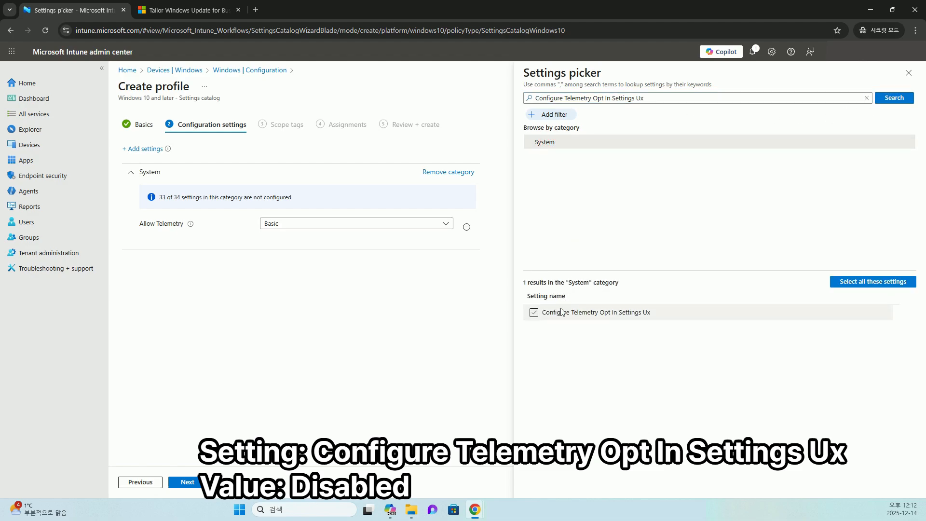
{"action": "left_click", "coordinate": [535, 314]}
{"action": "left_click", "coordinate": [534, 313]}
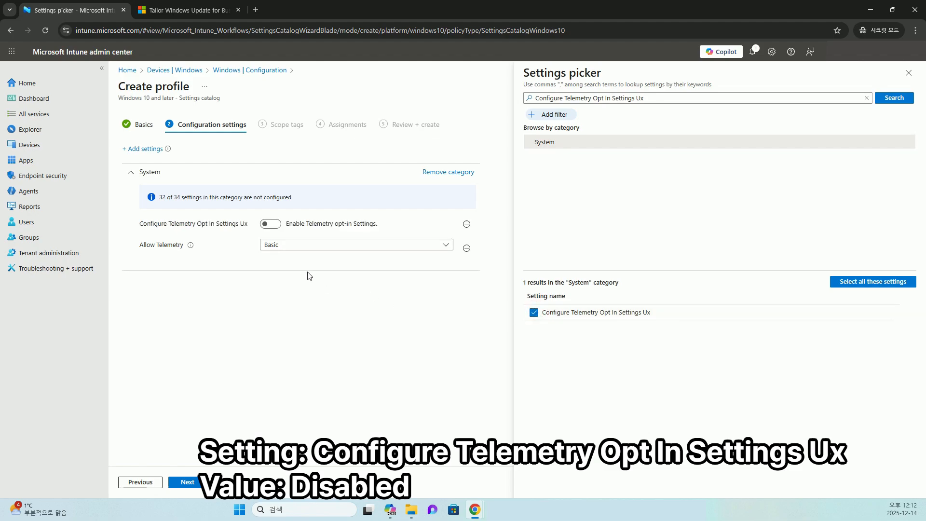
{"action": "left_click", "coordinate": [267, 224]}
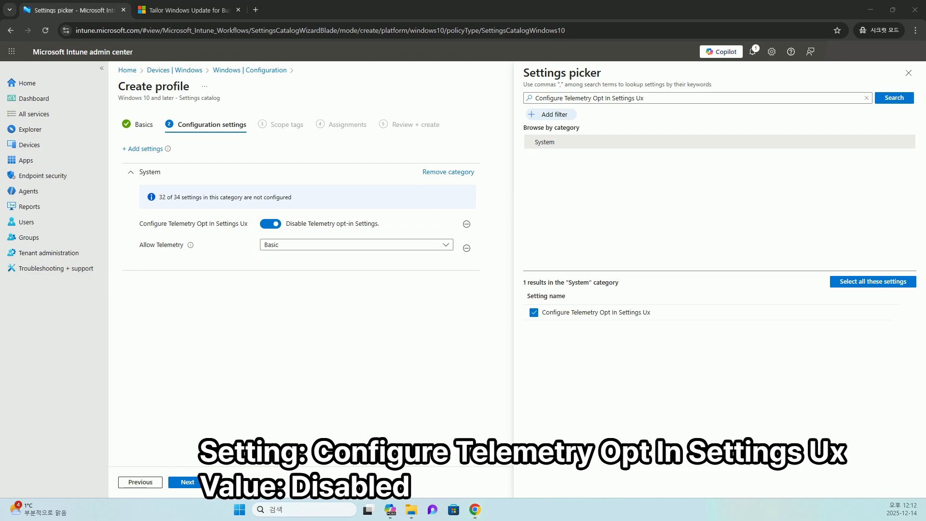
- Add the Configure Telemetry Opt In Change Notification setting from the System category and set it to disable telemetry change notifications
{"action": "left_click", "coordinate": [581, 98]}
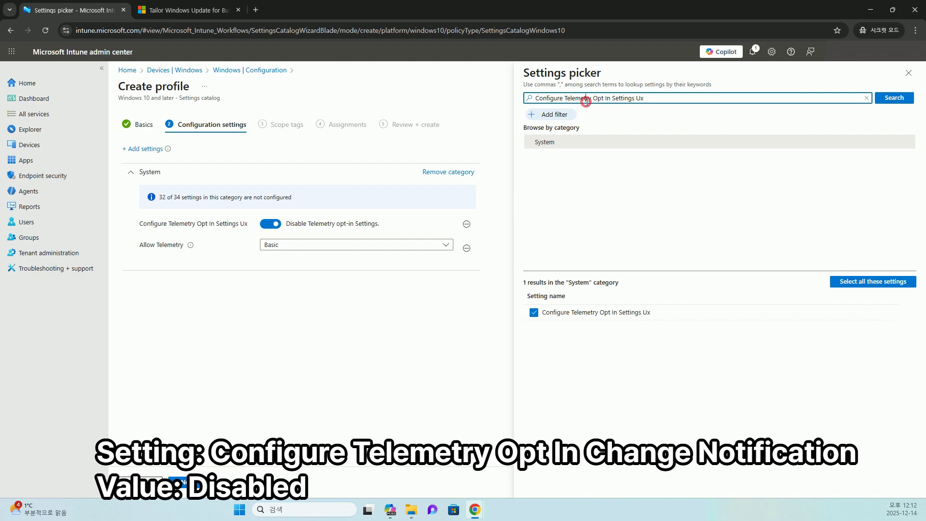
{"action": "triple_click", "coordinate": [587, 101]}
{"action": "type", "text": "Configure Telemetry Opt In Change Notification"}
{"action": "left_click", "coordinate": [894, 96]}
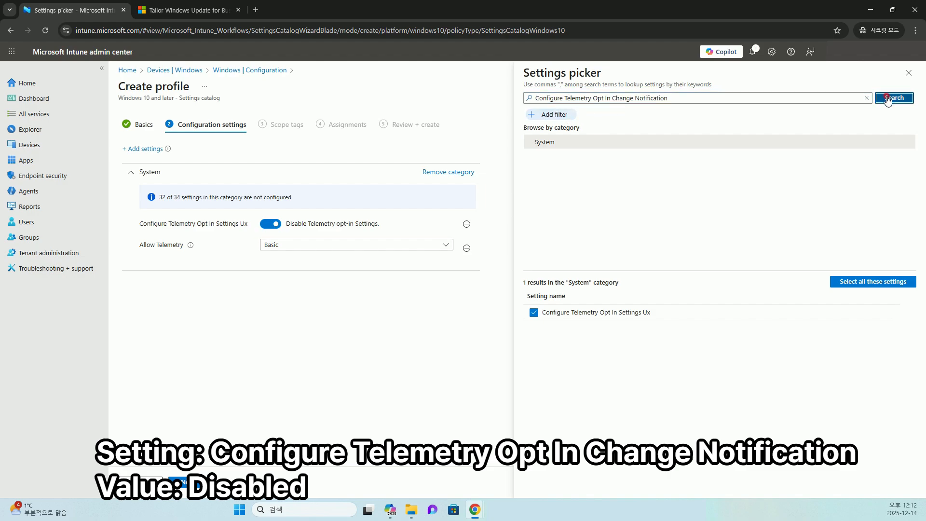
{"action": "left_click", "coordinate": [552, 145]}
{"action": "left_click", "coordinate": [534, 313]}
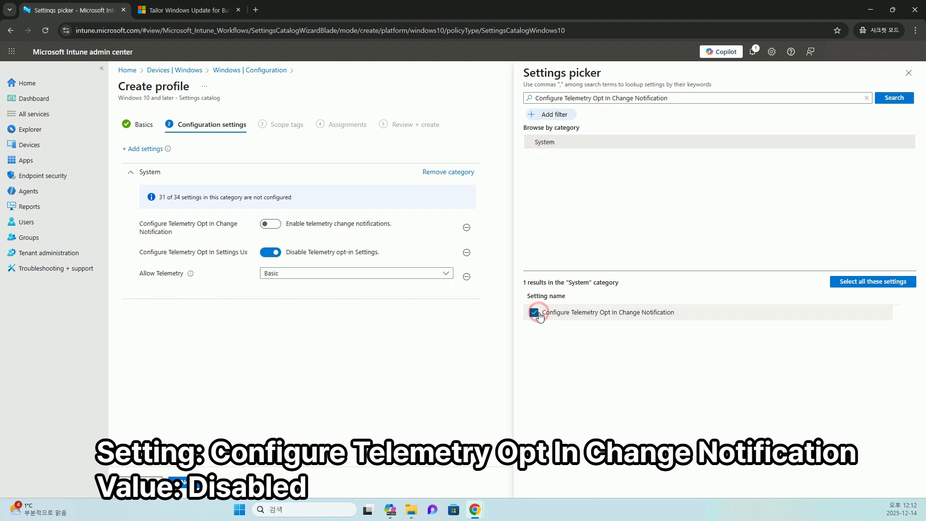
{"action": "left_click", "coordinate": [271, 226]}
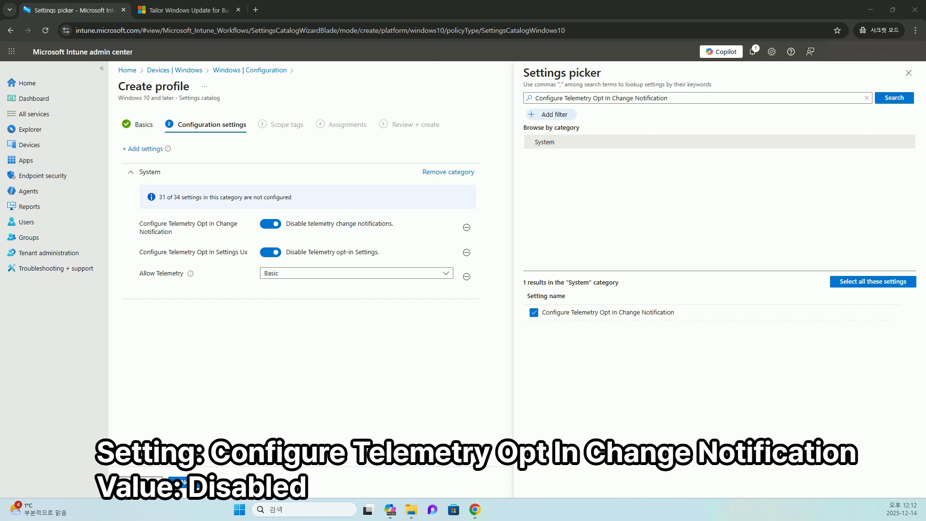
- Add the System category's "Allow device name to be sent in Windows diagnostic data" setting to the profile and set it to Allowed
{"action": "triple_click", "coordinate": [605, 98]}
{"action": "type", "text": "Allow device name to be sent in Windows diagnostic data"}
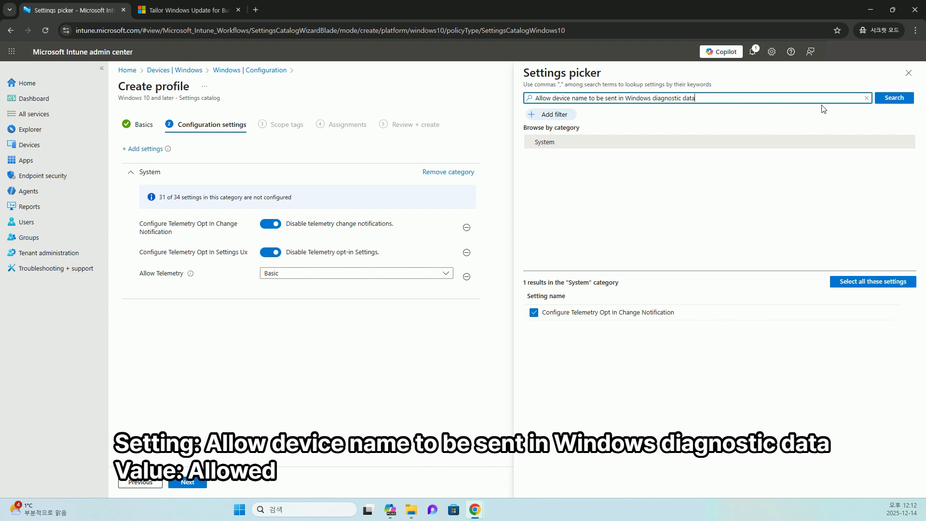
{"action": "left_click", "coordinate": [898, 100]}
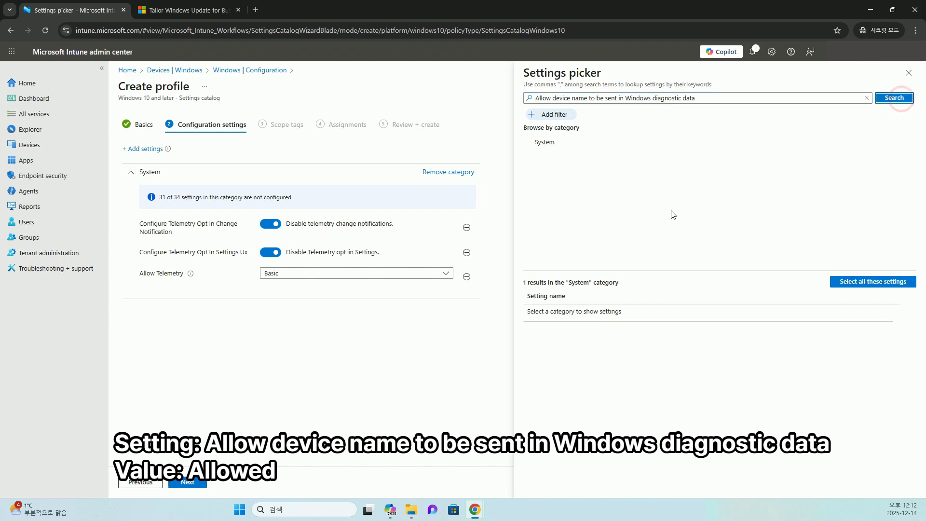
{"action": "left_click", "coordinate": [580, 143]}
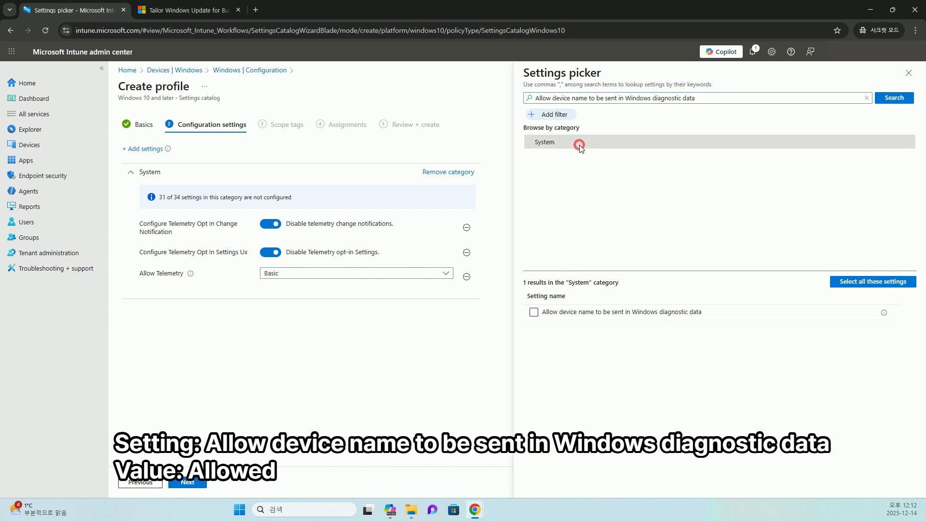
{"action": "left_click", "coordinate": [534, 312]}
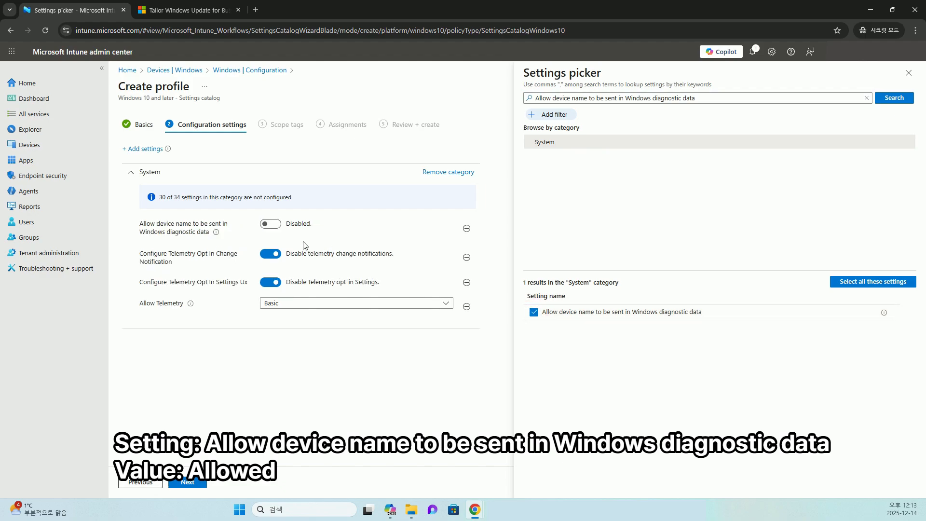
{"action": "left_click", "coordinate": [270, 224]}
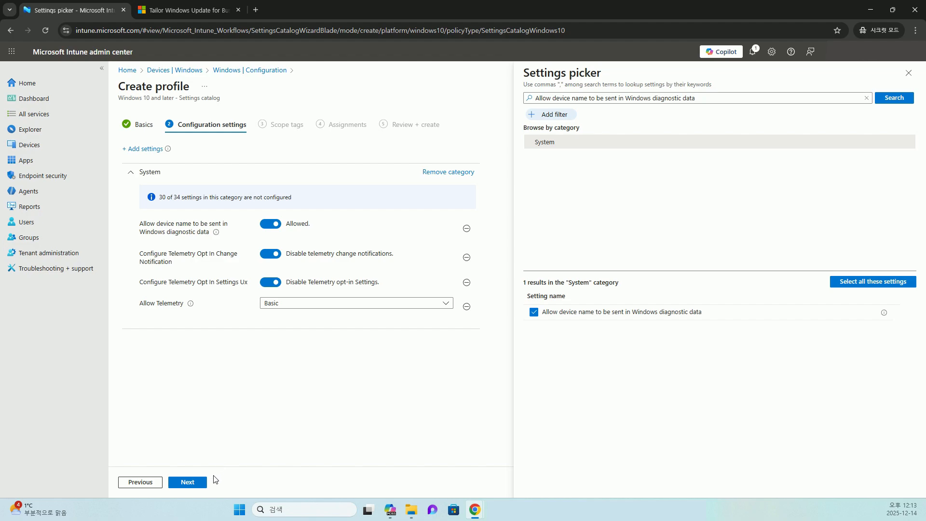
- Keep the Default scope tag, assign the profile to all devices, and continue to the final review of its settings
{"action": "left_click", "coordinate": [208, 482]}
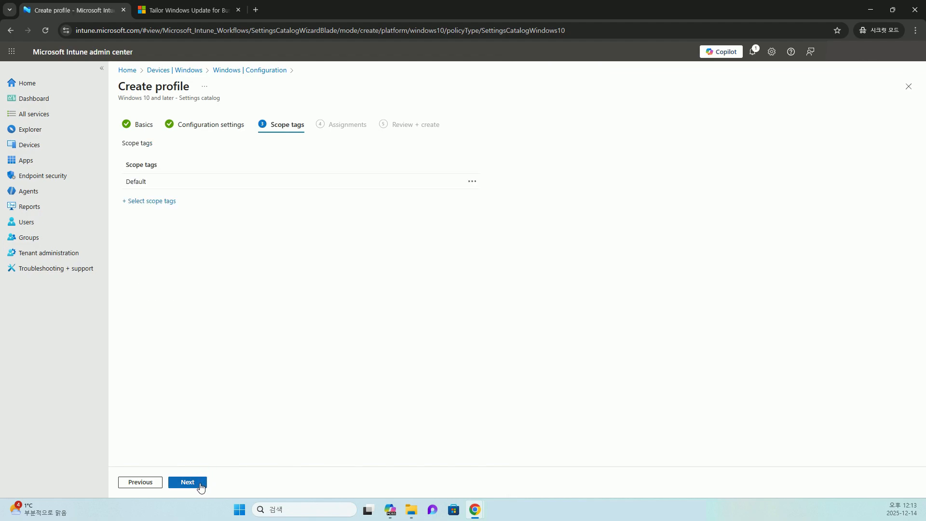
{"action": "left_click", "coordinate": [201, 484]}
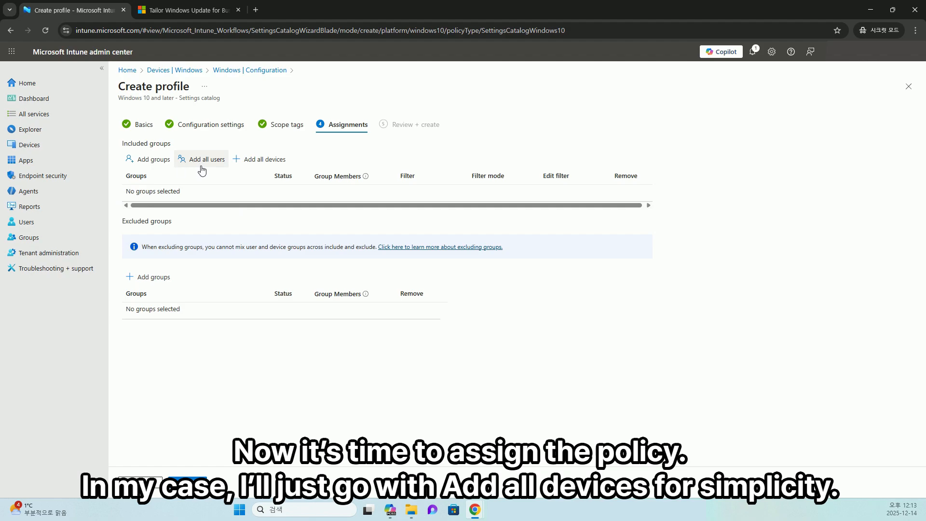
{"action": "left_click", "coordinate": [270, 166]}
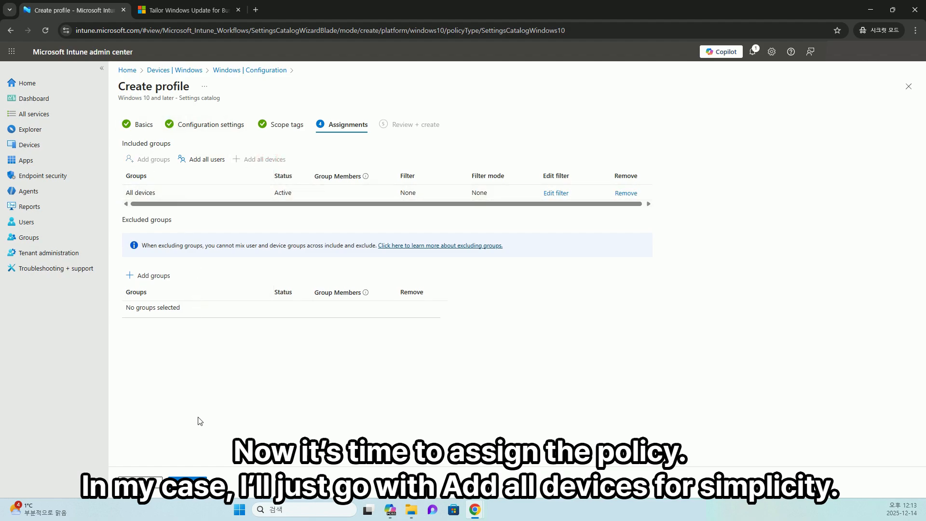
{"action": "left_click", "coordinate": [187, 480]}
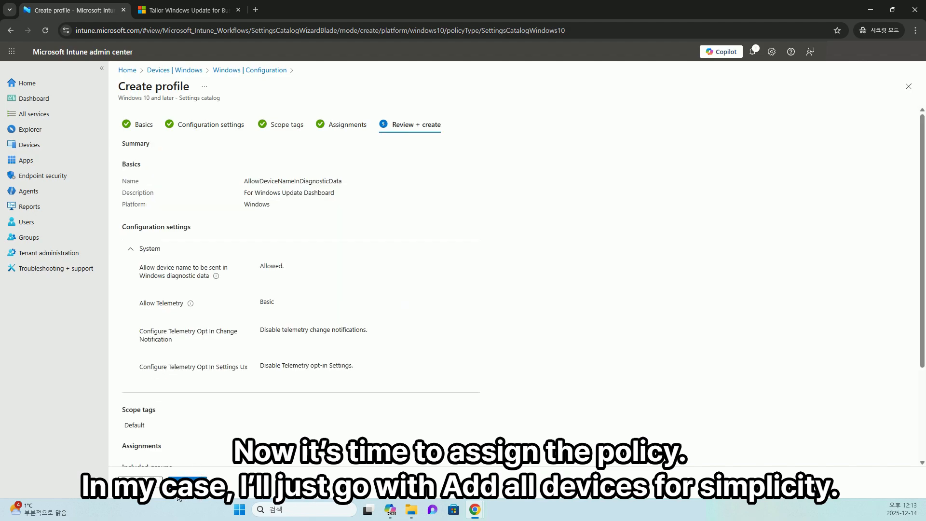
{"action": "scroll", "coordinate": [271, 387], "scroll_direction": "down", "scroll_amount": 2}
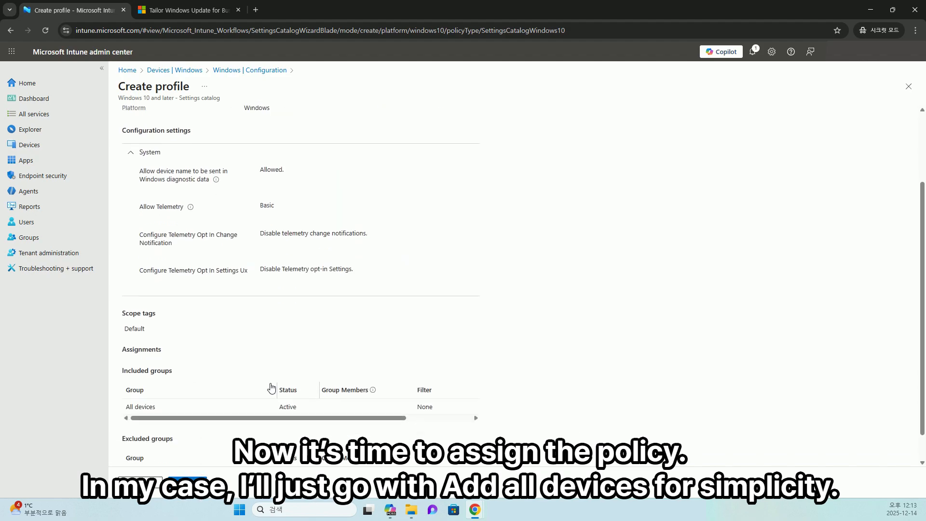
{"action": "scroll", "coordinate": [271, 387], "scroll_direction": "up", "scroll_amount": 2}
- Leave the profile wizard and open the existing AllowDeviceNameInDiagnosticData policy from the Windows configuration policies
{"action": "left_click", "coordinate": [182, 70]}
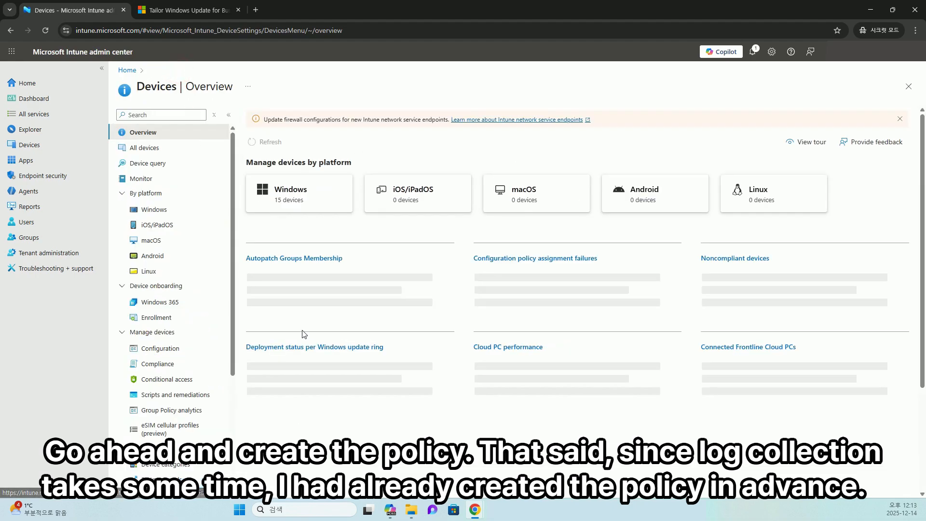
{"action": "left_click", "coordinate": [175, 208]}
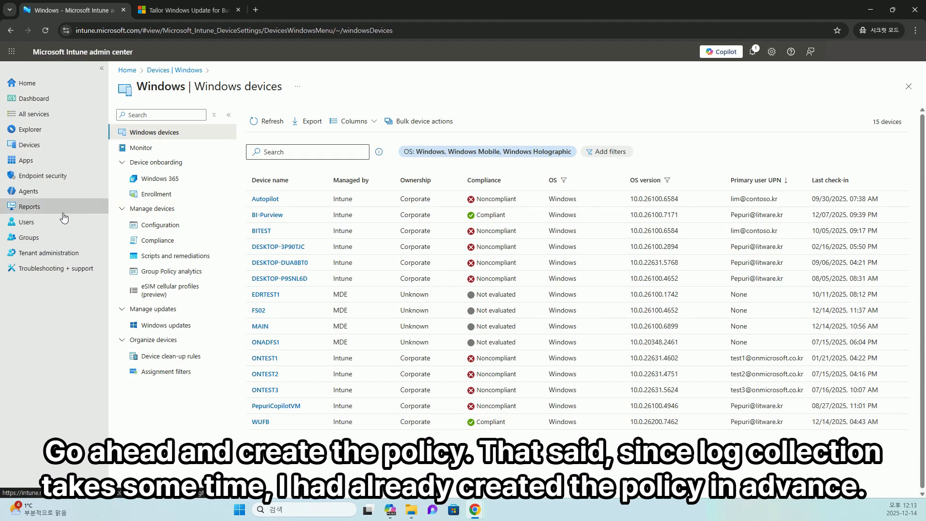
{"action": "left_click", "coordinate": [36, 145]}
{"action": "left_click", "coordinate": [158, 211]}
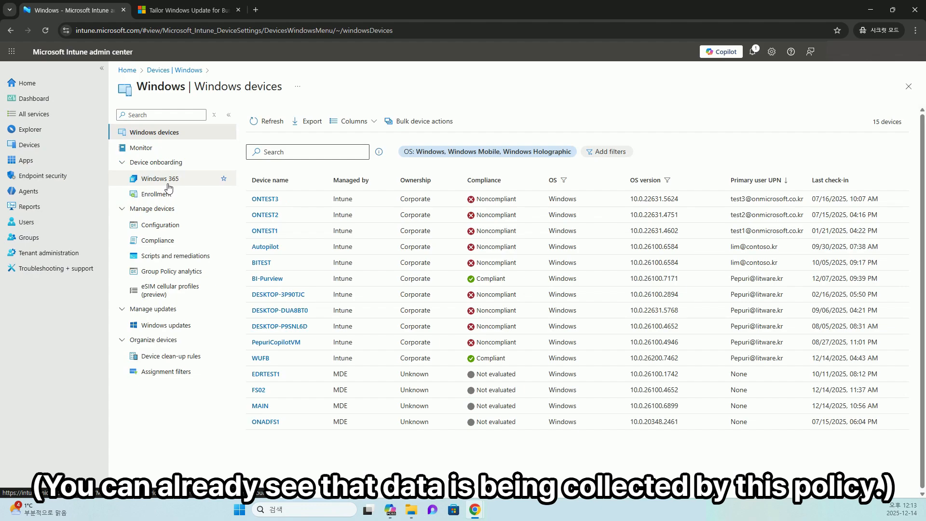
{"action": "left_click", "coordinate": [161, 224]}
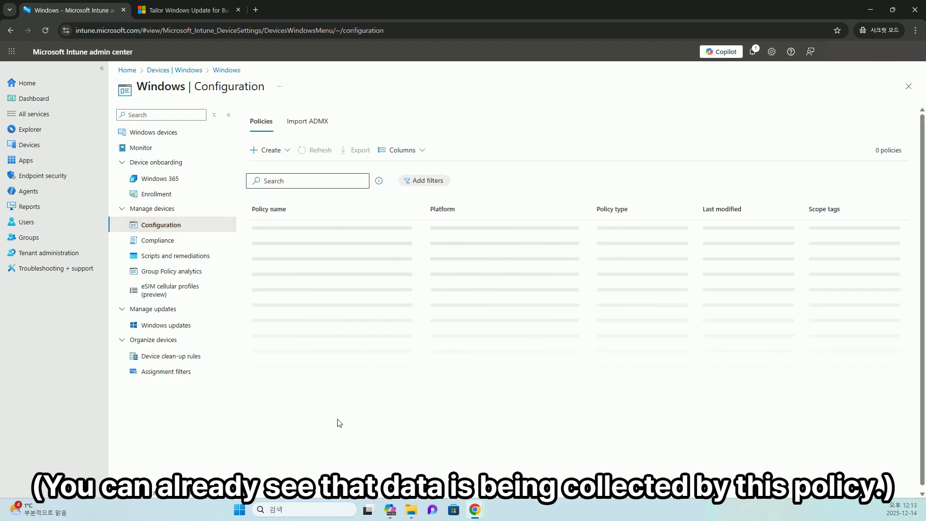
{"action": "left_click", "coordinate": [303, 389]}
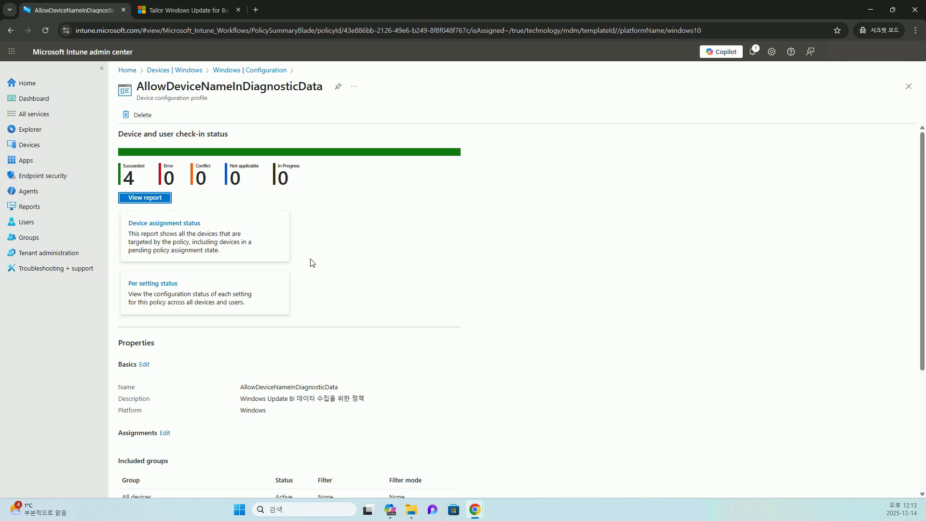
- Review the policy's assignments and System configuration settings, including the explanation of Allow Telemetry
{"action": "scroll", "coordinate": [312, 267], "scroll_direction": "down", "scroll_amount": 4}
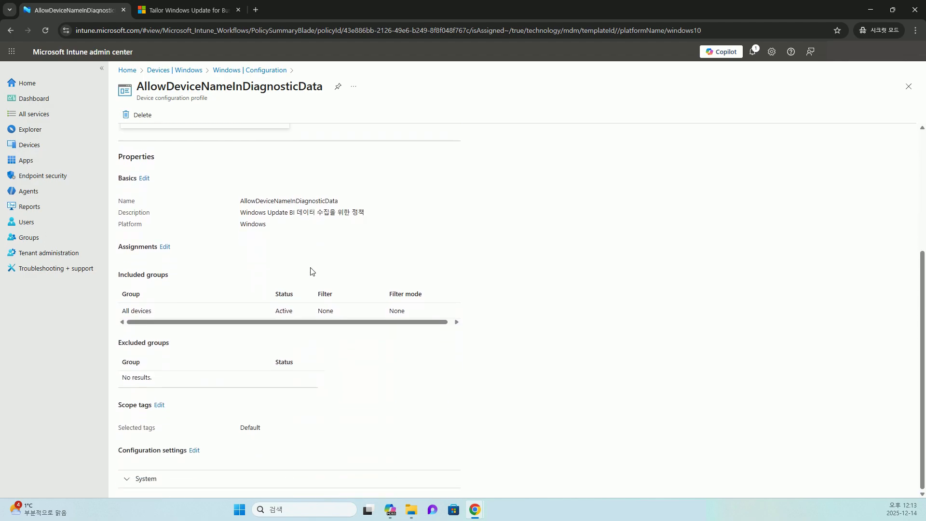
{"action": "left_click", "coordinate": [141, 483]}
{"action": "scroll", "coordinate": [247, 397], "scroll_direction": "down", "scroll_amount": 3}
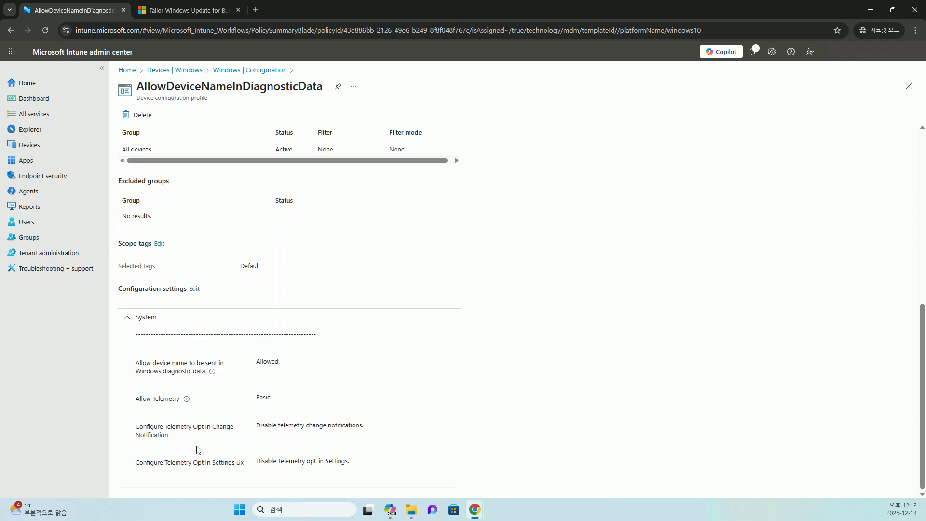
{"action": "mouse_move", "coordinate": [186, 398]}
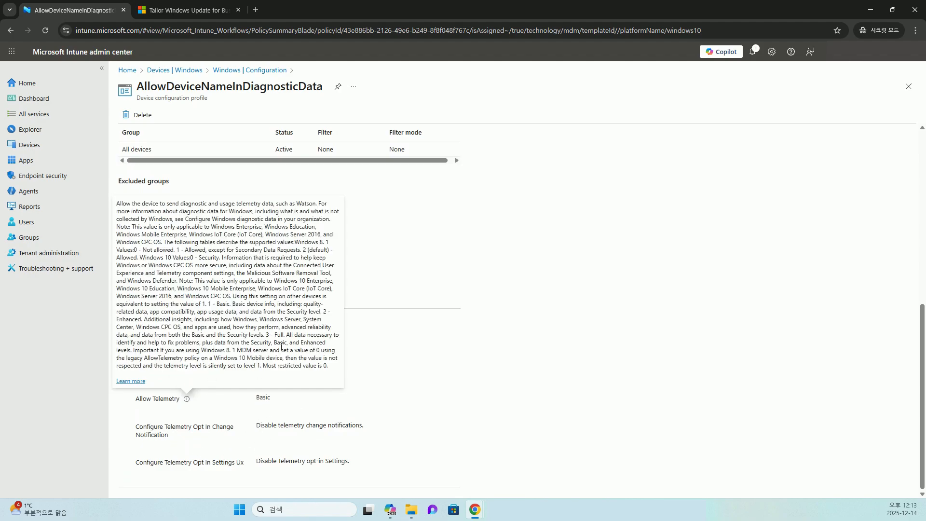
{"action": "scroll", "coordinate": [603, 322], "scroll_direction": "up", "scroll_amount": 7}
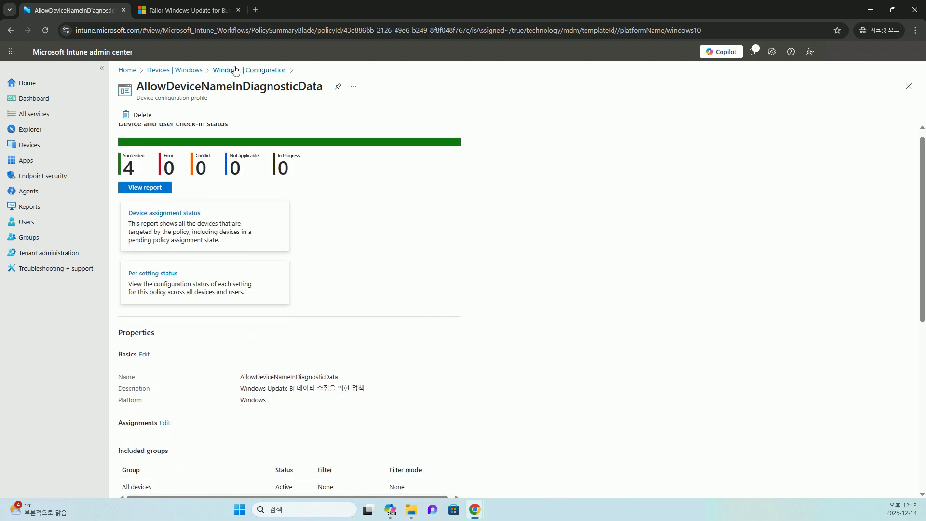
- Return to the Windows configuration policies and inspect the Intune Data Collect Policy's properties and assignments
{"action": "left_click", "coordinate": [259, 71]}
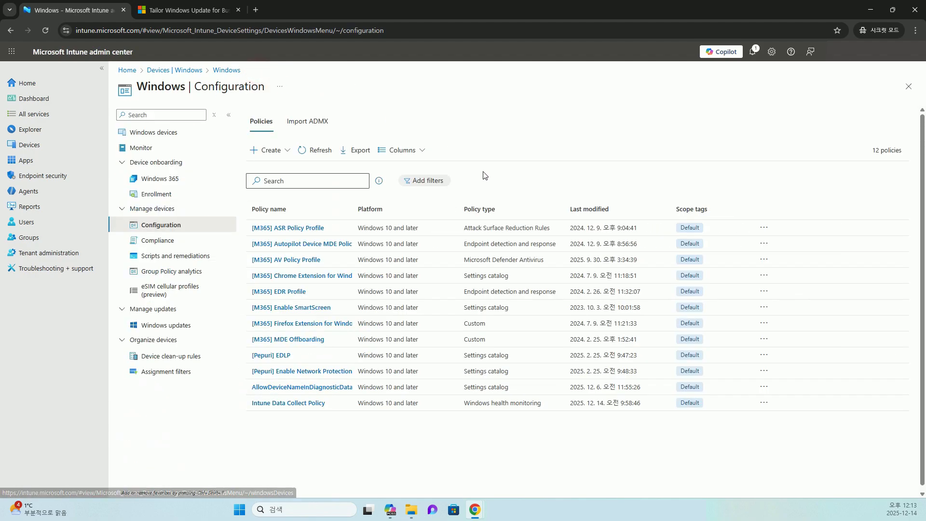
{"action": "left_click", "coordinate": [306, 405]}
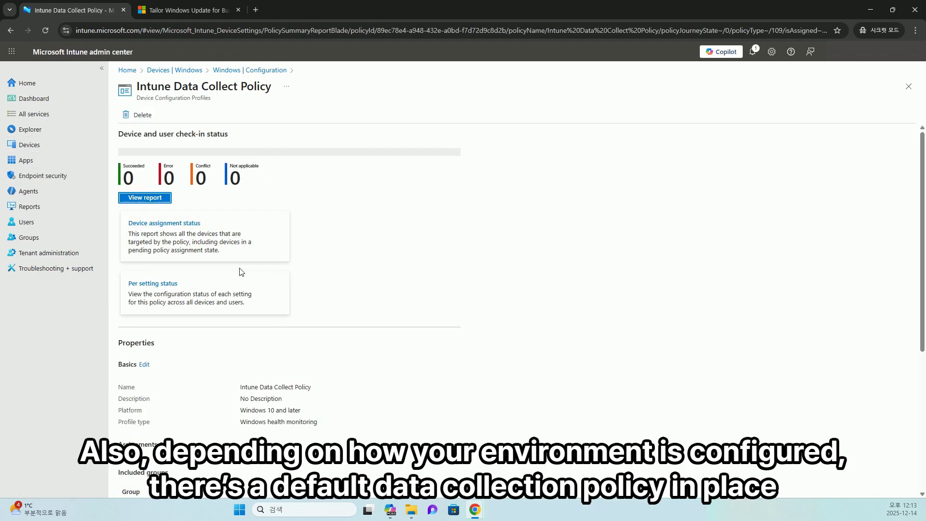
{"action": "scroll", "coordinate": [364, 298], "scroll_direction": "down", "scroll_amount": 2}
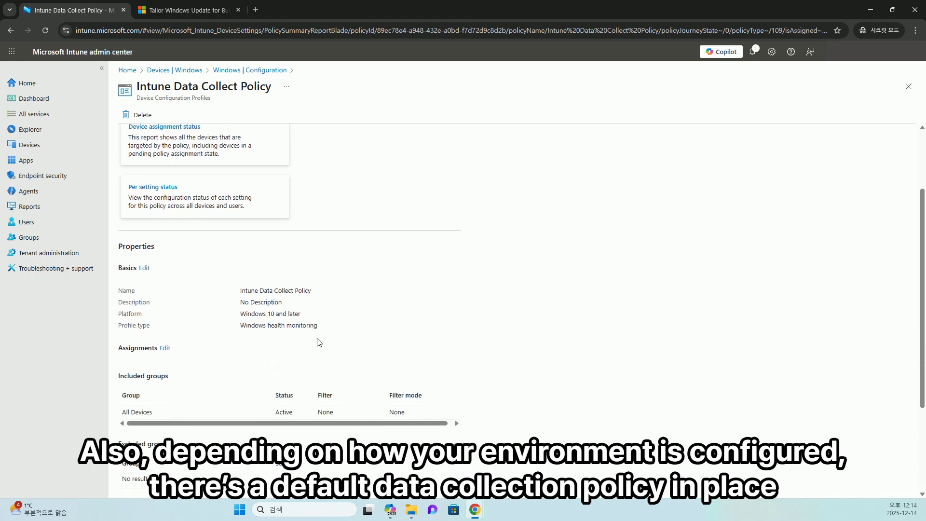
{"action": "scroll", "coordinate": [318, 344], "scroll_direction": "up", "scroll_amount": 2}
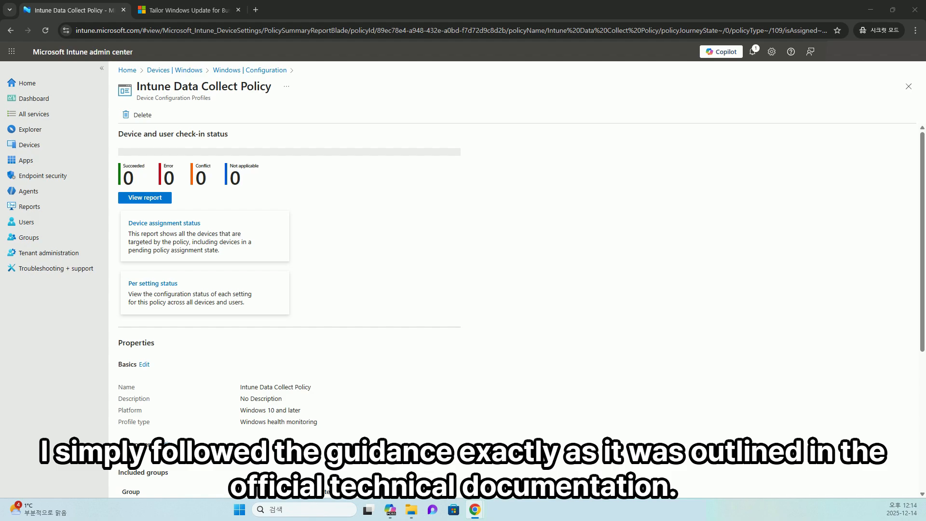
{"action": "left_click", "coordinate": [256, 10]}
{"action": "type", "text": "https://learn.microsoft.com/en-us/windows/deployment/update/wufb-reports-configuration-intune"}
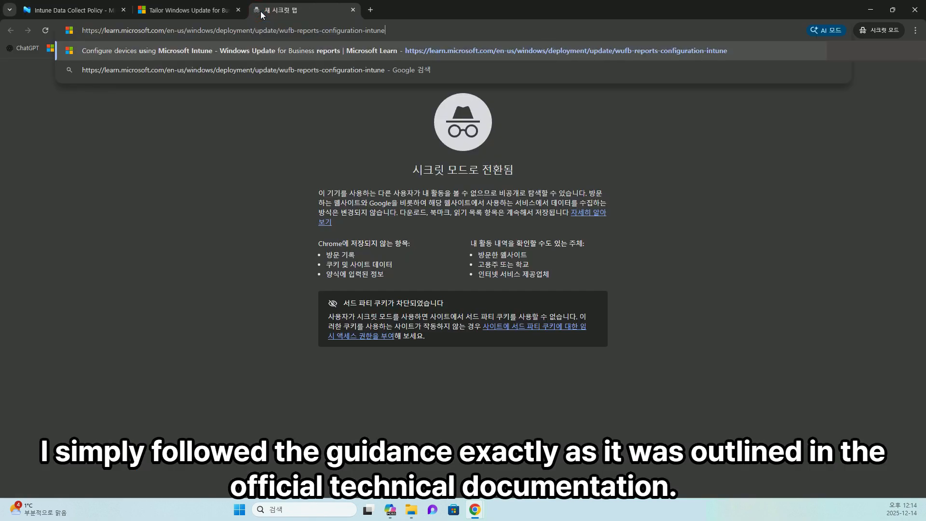
{"action": "key", "text": "Return"}
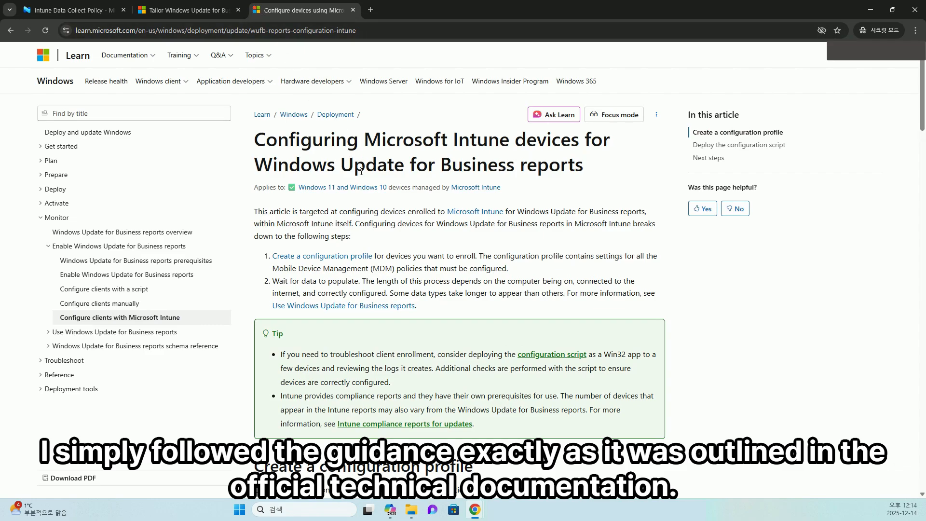
- Read the article's settings catalog instructions covering the required and recommended System telemetry settings and their values
{"action": "scroll", "coordinate": [417, 222], "scroll_direction": "down", "scroll_amount": 6}
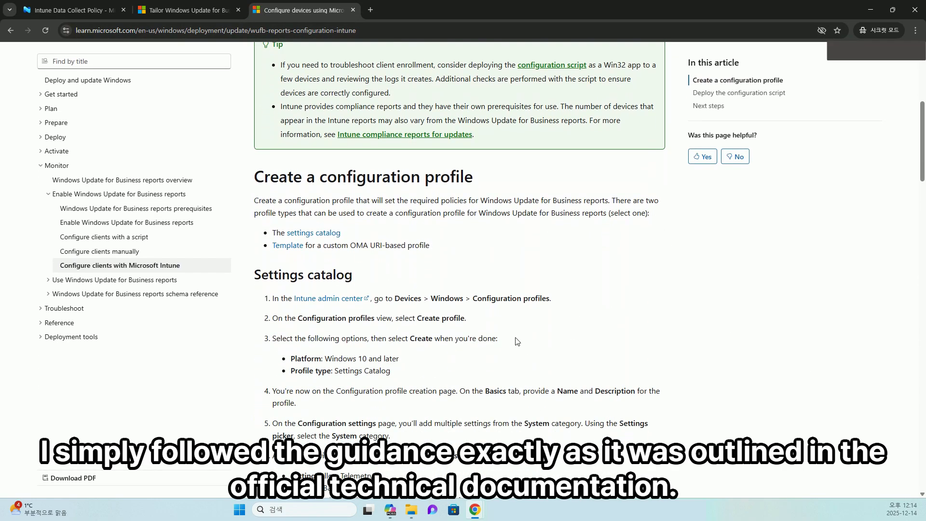
{"action": "scroll", "coordinate": [517, 341], "scroll_direction": "down", "scroll_amount": 8}
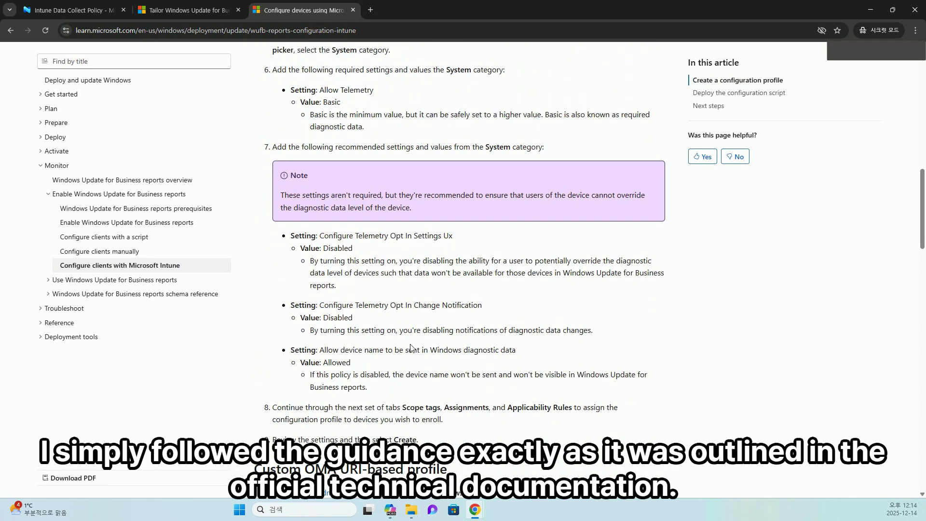
{"action": "scroll", "coordinate": [410, 347], "scroll_direction": "up", "scroll_amount": 1}
{"action": "left_click_drag", "start_coordinate": [367, 176], "coordinate": [289, 138]}
{"action": "left_click", "coordinate": [386, 393]}
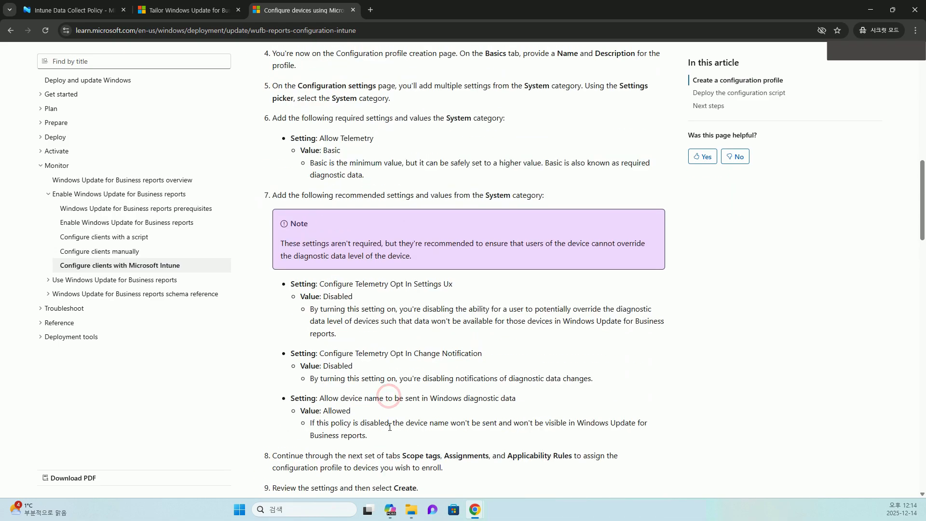
{"action": "scroll", "coordinate": [382, 438], "scroll_direction": "down", "scroll_amount": 3}
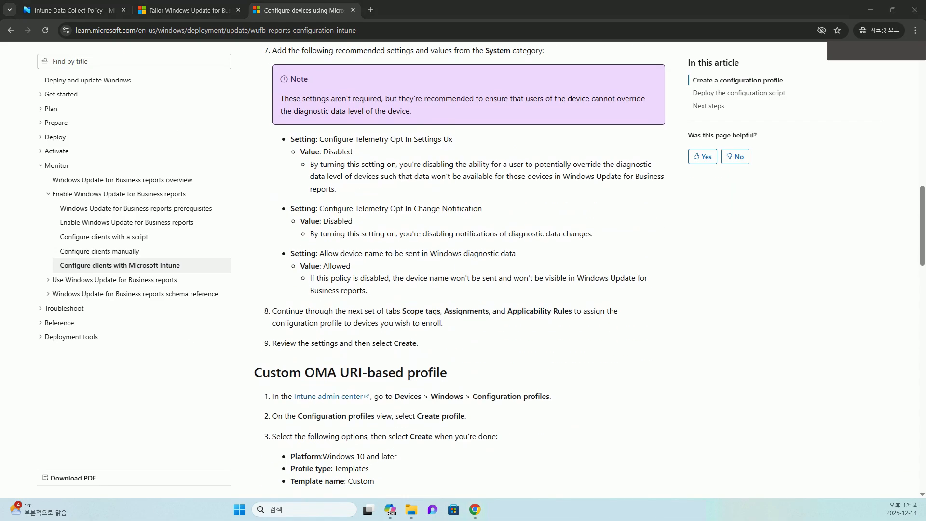
- Open the Azure portal at portal.azure.com in a new browser tab
{"action": "left_click", "coordinate": [370, 10]}
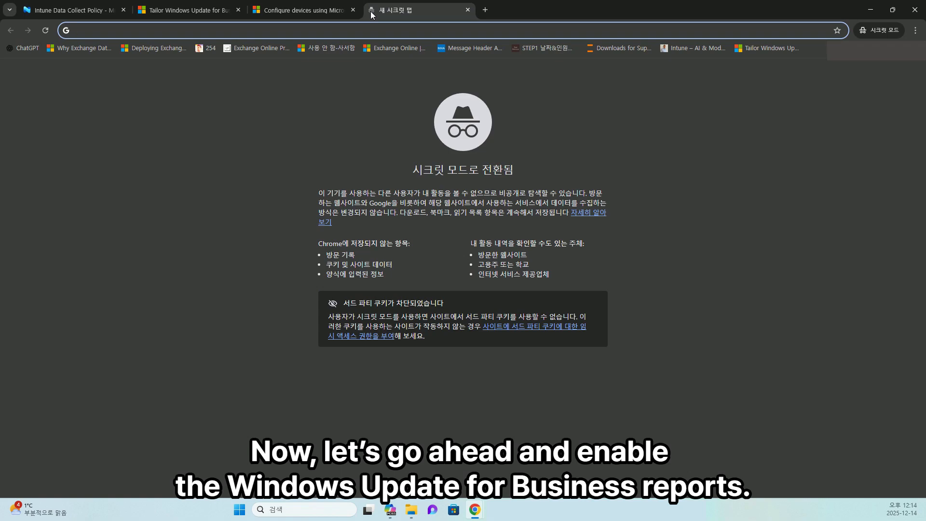
{"action": "type", "text": "port"}
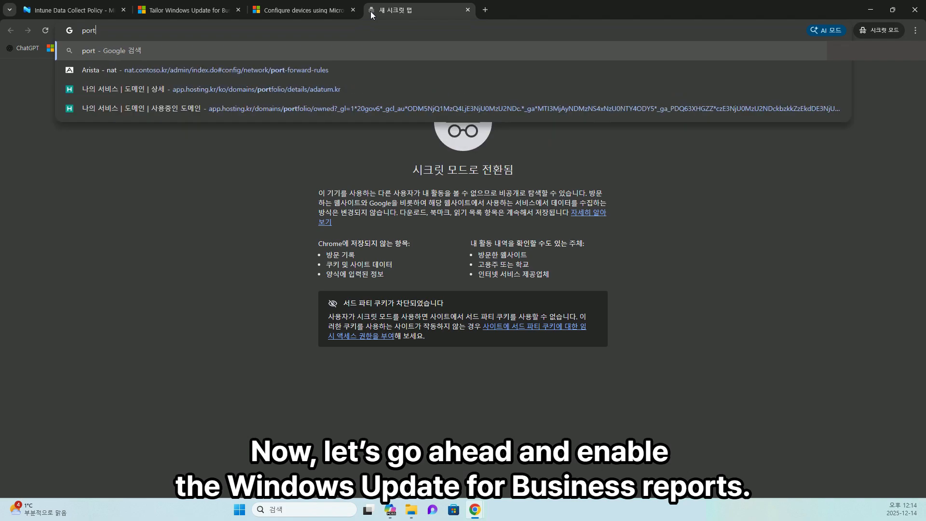
{"action": "type", "text": "al.azure.com"}
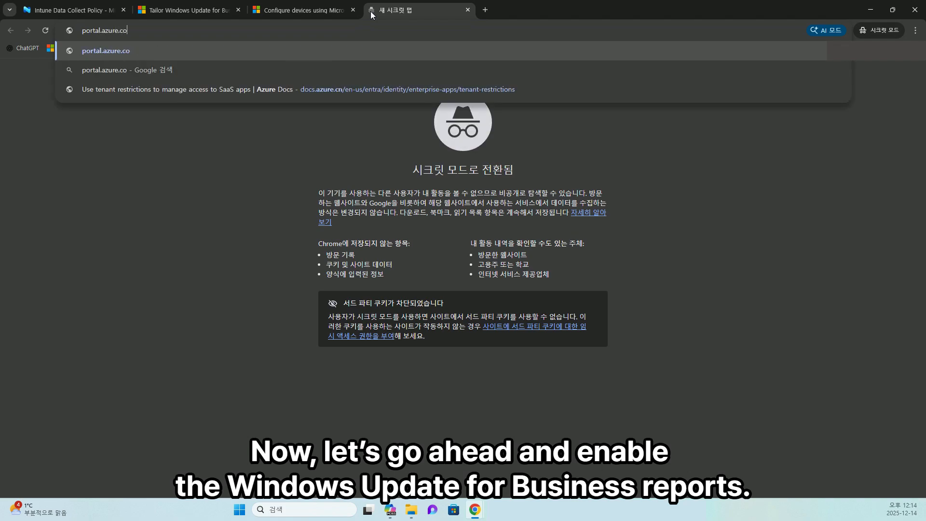
{"action": "key", "text": "Return"}
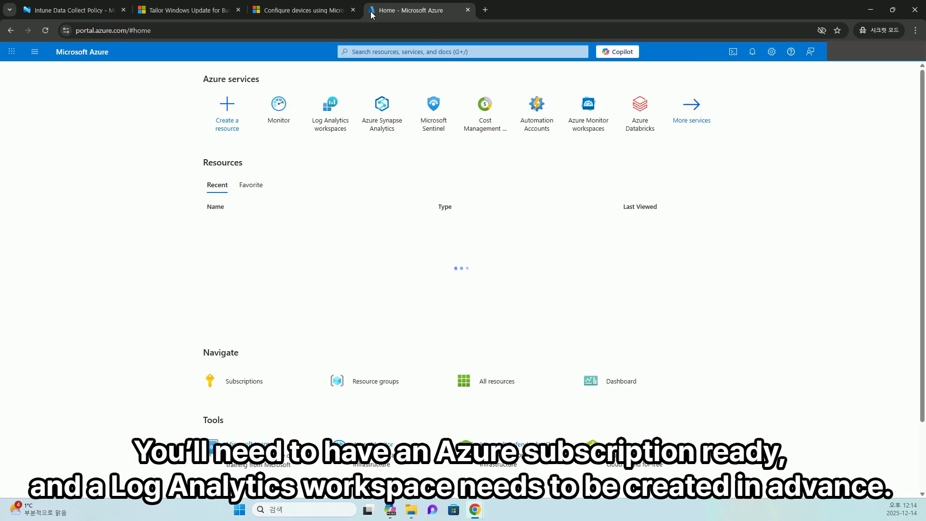
{"action": "left_click", "coordinate": [365, 51]}
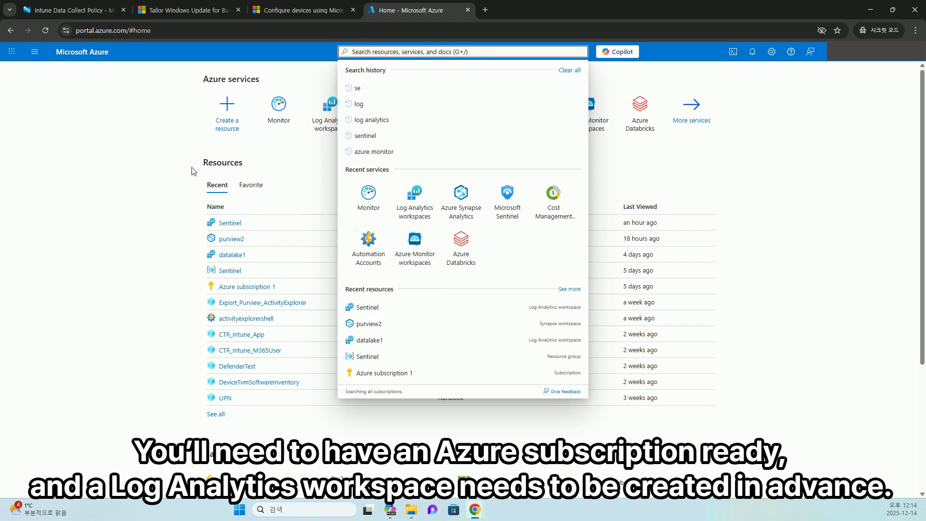
{"action": "left_click", "coordinate": [133, 182]}
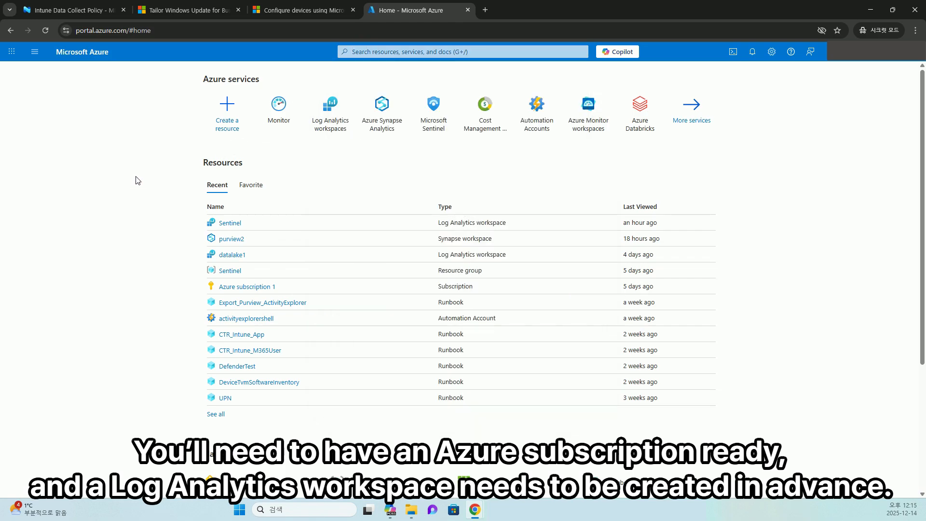
- Open the Log Analytics workspaces list and check which workspaces are available
{"action": "left_click", "coordinate": [340, 127]}
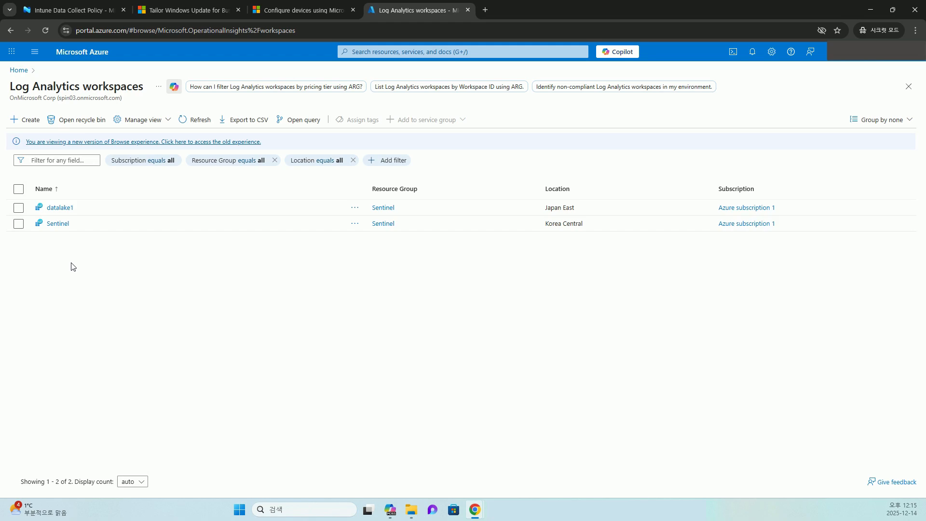
{"action": "left_click", "coordinate": [41, 52]}
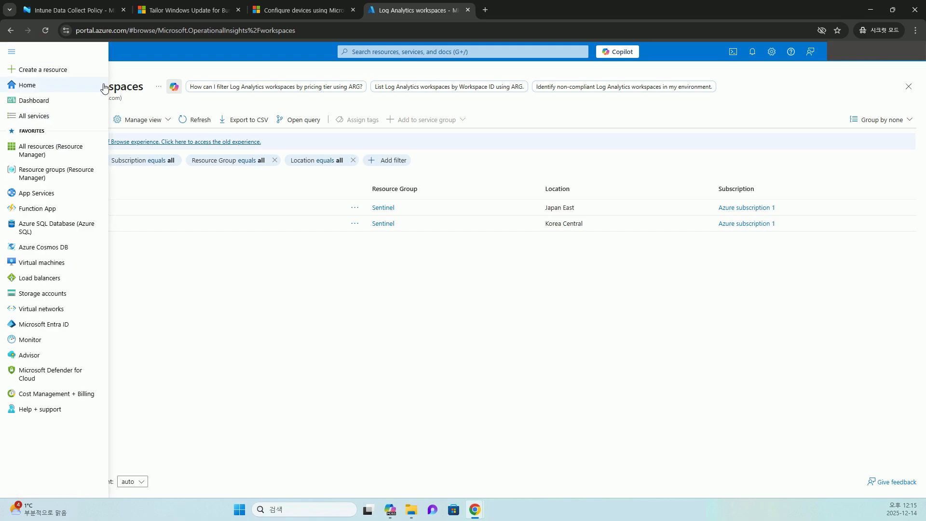
- Search the portal for "monitor" and open the Monitor service
{"action": "left_click", "coordinate": [393, 52]}
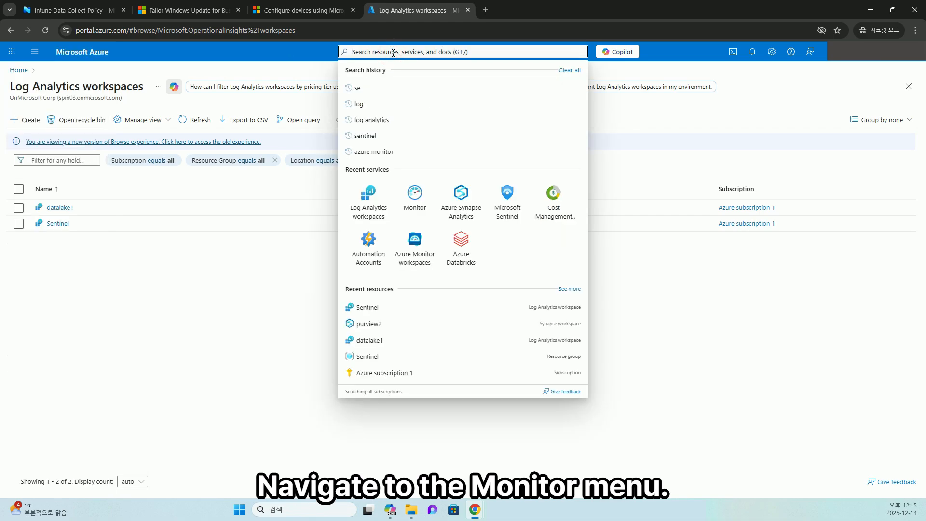
{"action": "type", "text": "monitor"}
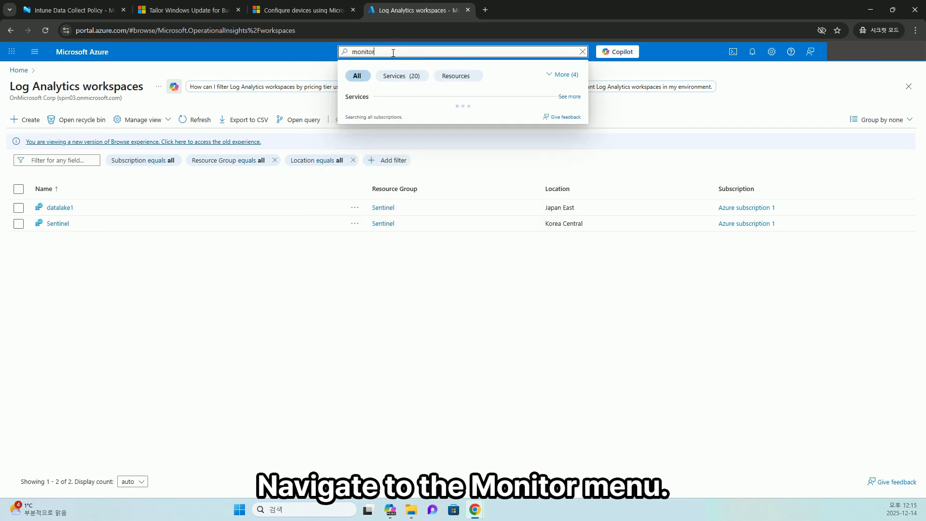
{"action": "left_click", "coordinate": [365, 116]}
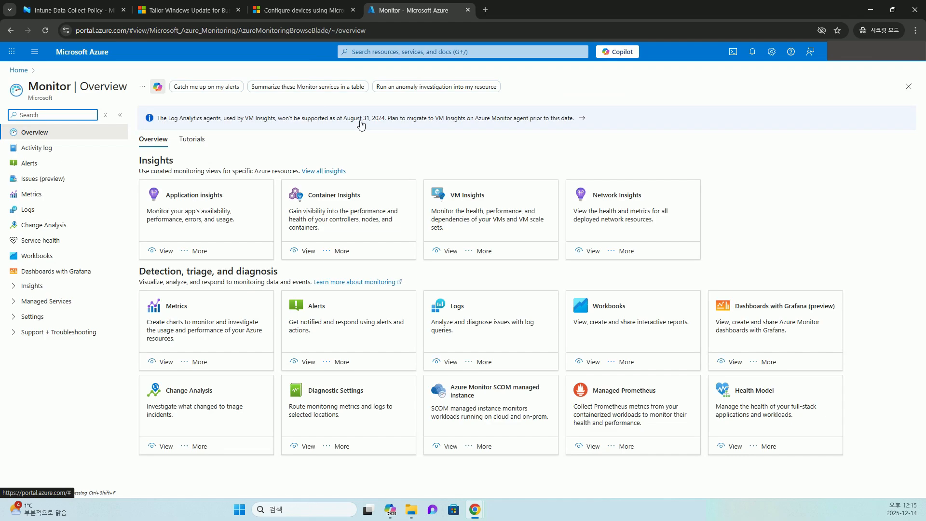
- Open Monitor's Workbooks gallery and find the Windows Update for Business reports workbook under Insights
{"action": "left_click", "coordinate": [36, 215]}
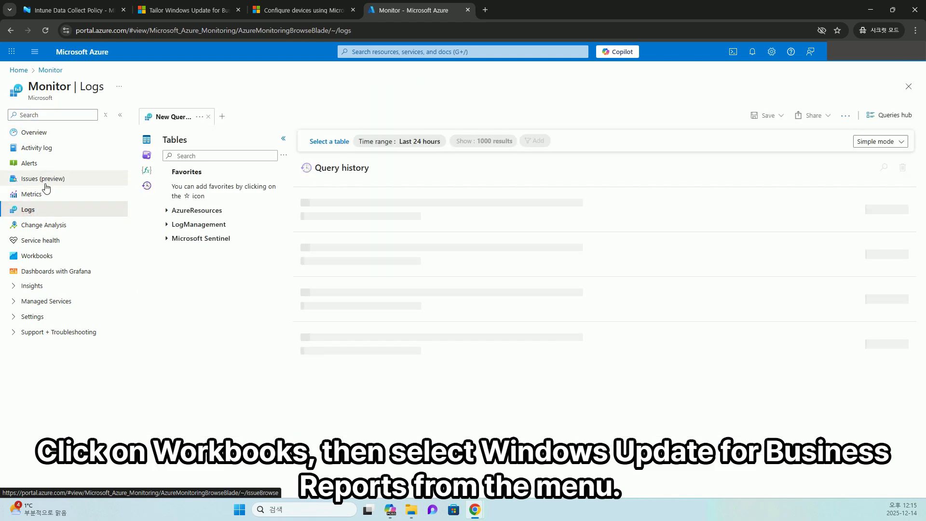
{"action": "left_click", "coordinate": [43, 257]}
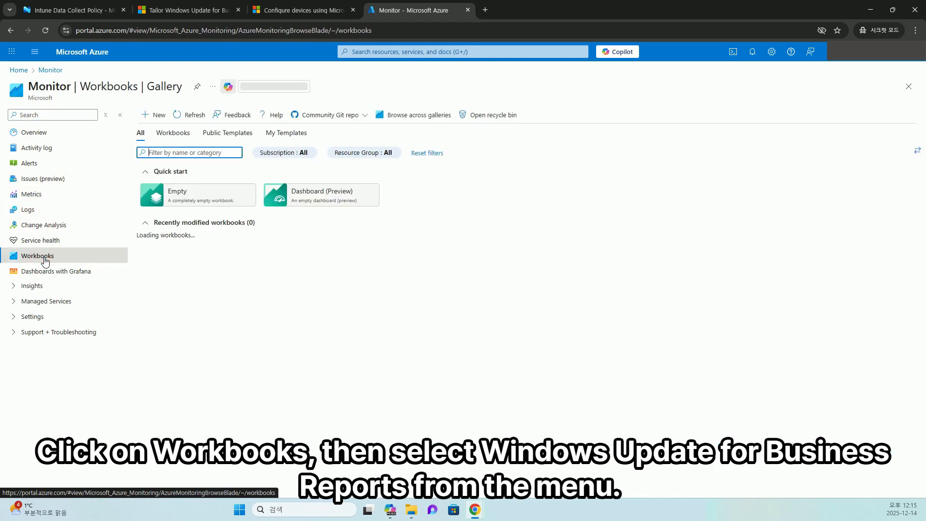
{"action": "scroll", "coordinate": [569, 347], "scroll_direction": "down", "scroll_amount": 7}
{"action": "scroll", "coordinate": [570, 346], "scroll_direction": "down", "scroll_amount": 1}
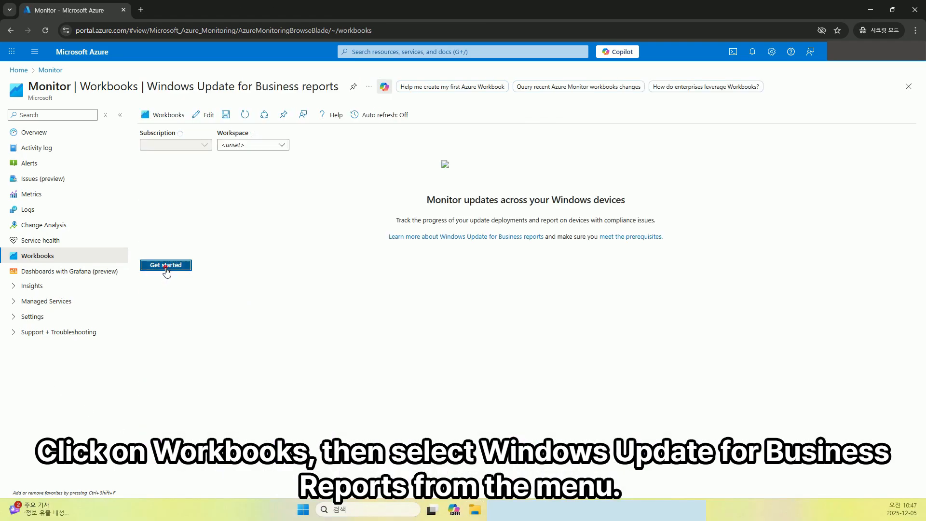
- Start the Windows Update for Business reports enrollment with Azure subscription 1 and the Sentinel Log Analytics workspace
{"action": "left_click", "coordinate": [165, 266]}
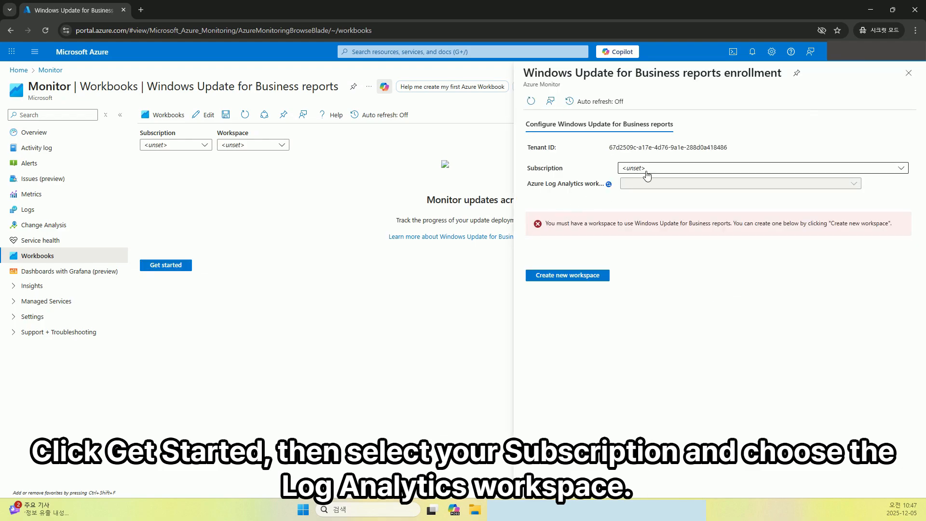
{"action": "left_click", "coordinate": [647, 175]}
{"action": "left_click", "coordinate": [654, 198]}
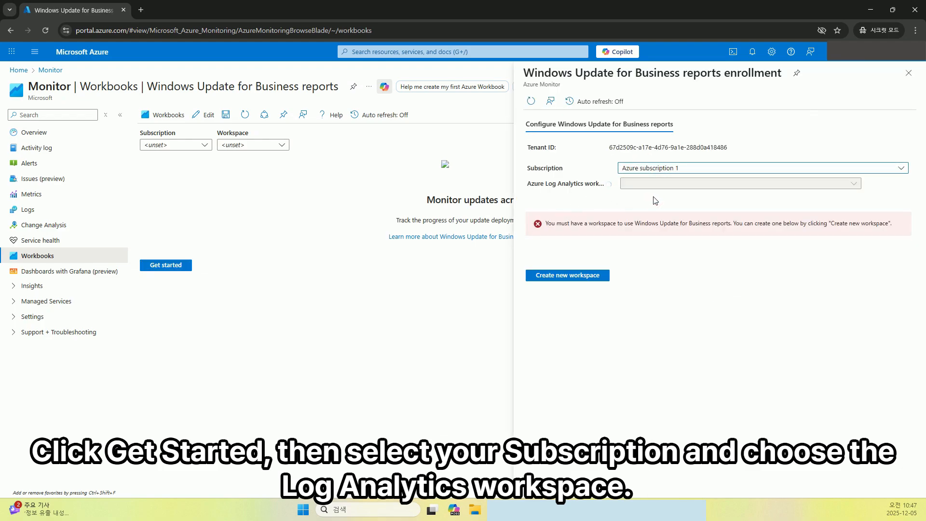
{"action": "left_click", "coordinate": [662, 186]}
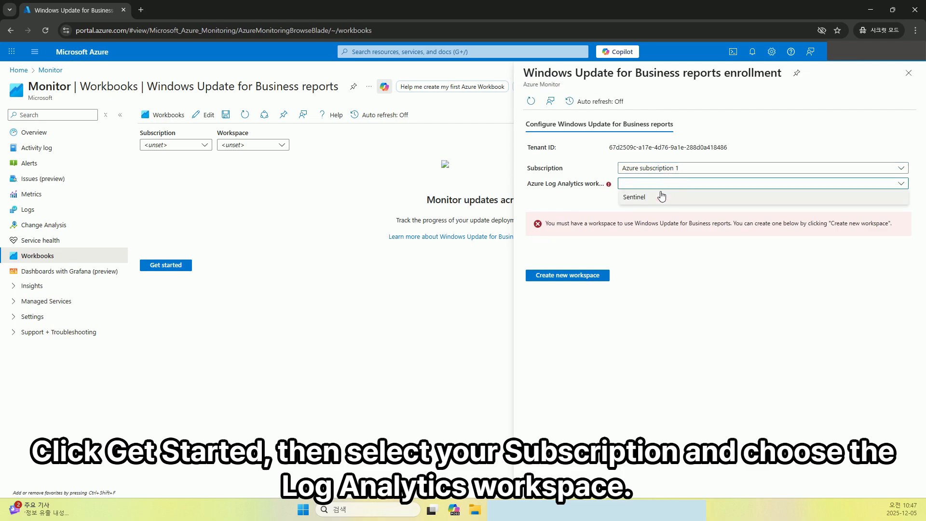
{"action": "left_click", "coordinate": [635, 198]}
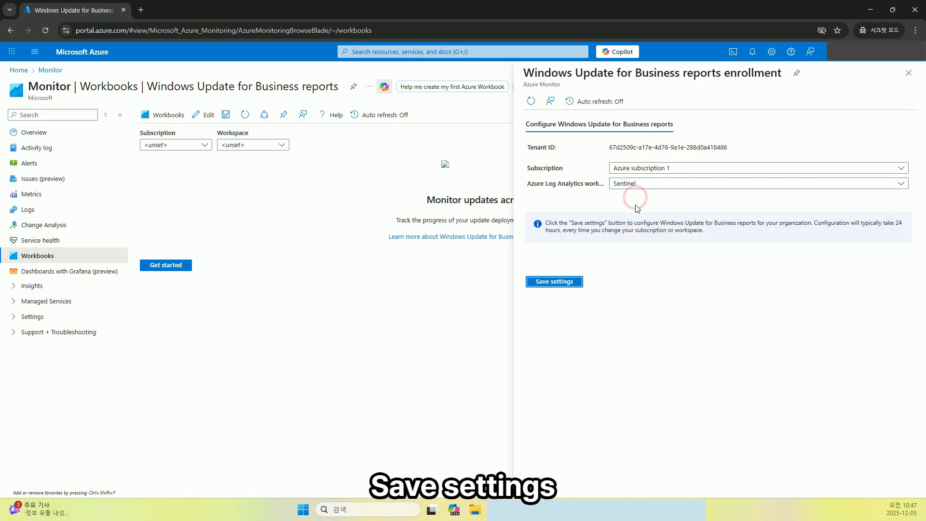
- Save the enrollment settings, expanding the request details before confirming the configuration
{"action": "left_click", "coordinate": [556, 282]}
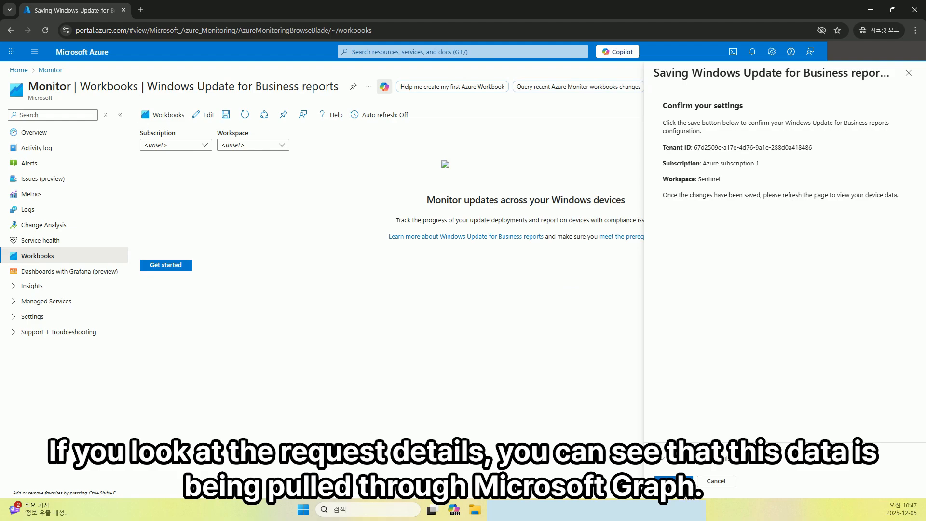
{"action": "left_click", "coordinate": [677, 458]}
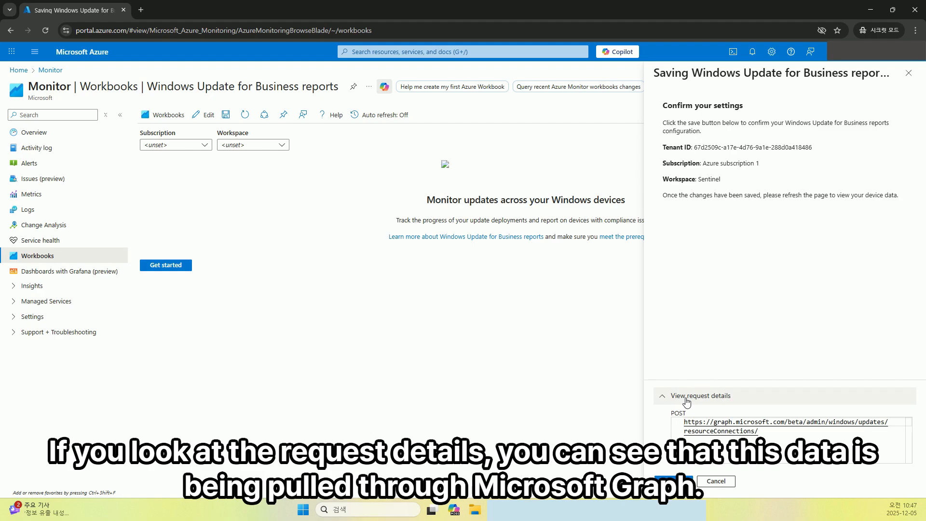
{"action": "left_click", "coordinate": [673, 482]}
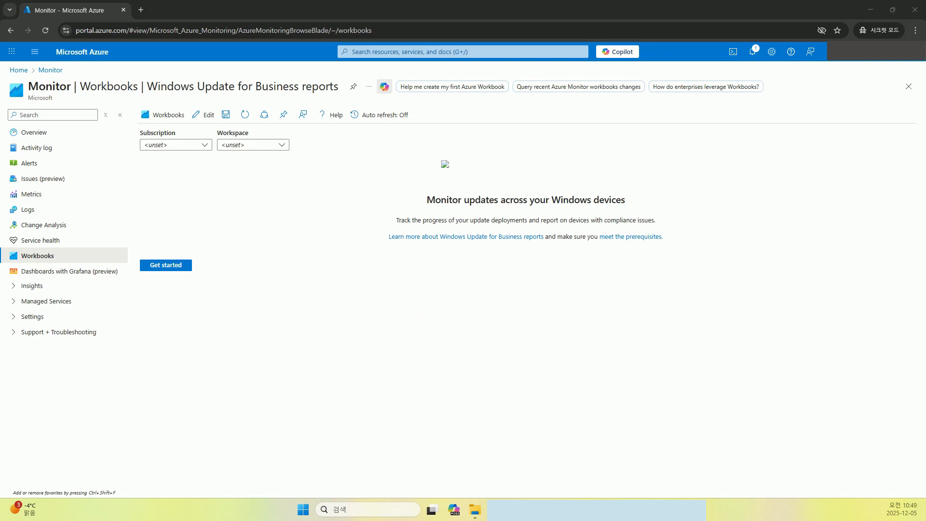
- Reload the portal page and reopen the Windows Update for Business reports workbook from the Insights group
{"action": "left_click", "coordinate": [317, 351]}
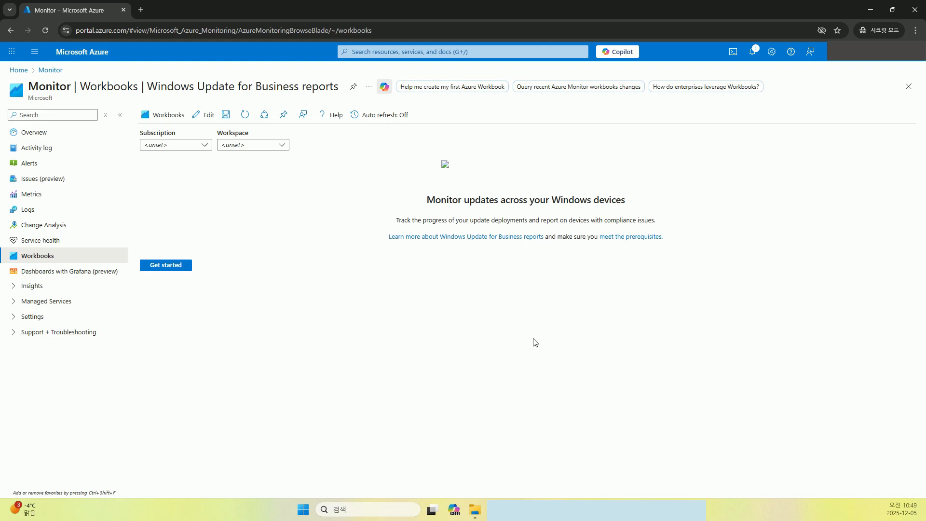
{"action": "key", "text": "F5"}
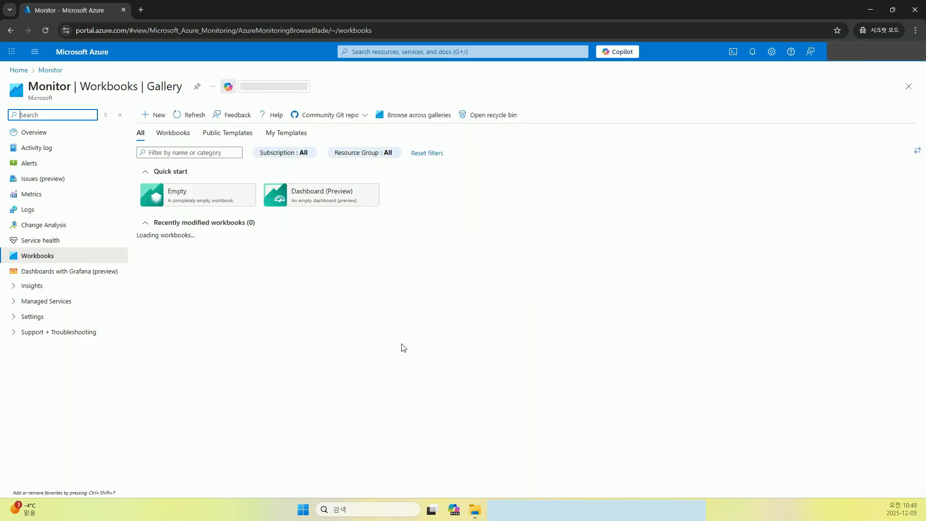
{"action": "scroll", "coordinate": [542, 382], "scroll_direction": "down", "scroll_amount": 6}
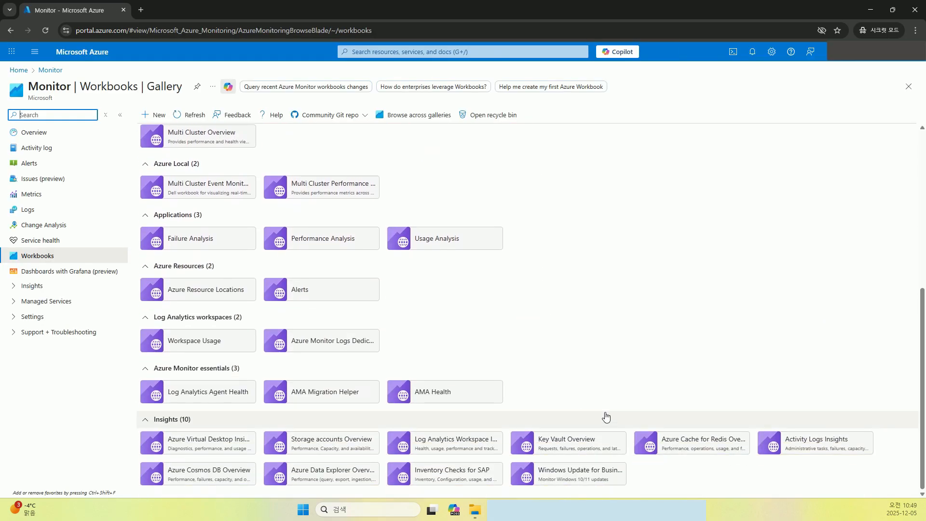
{"action": "left_click", "coordinate": [566, 478]}
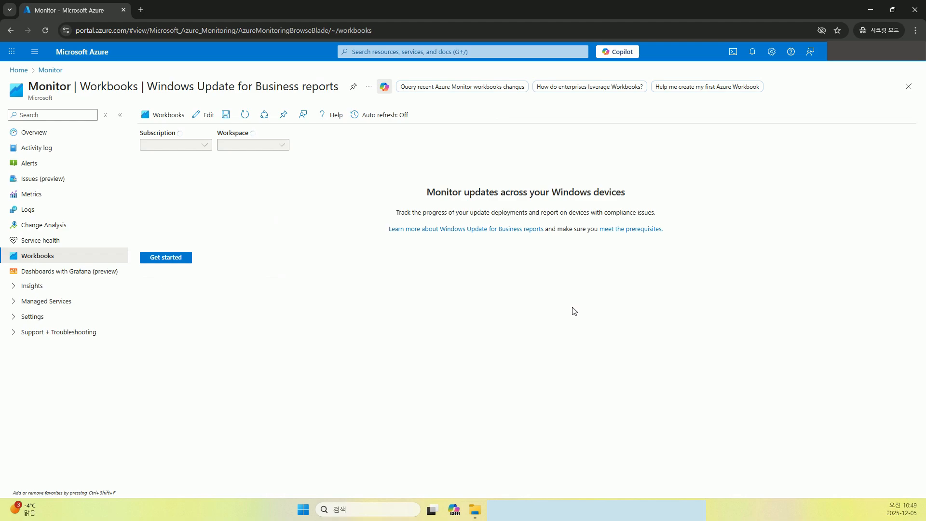
{"action": "left_click", "coordinate": [445, 294]}
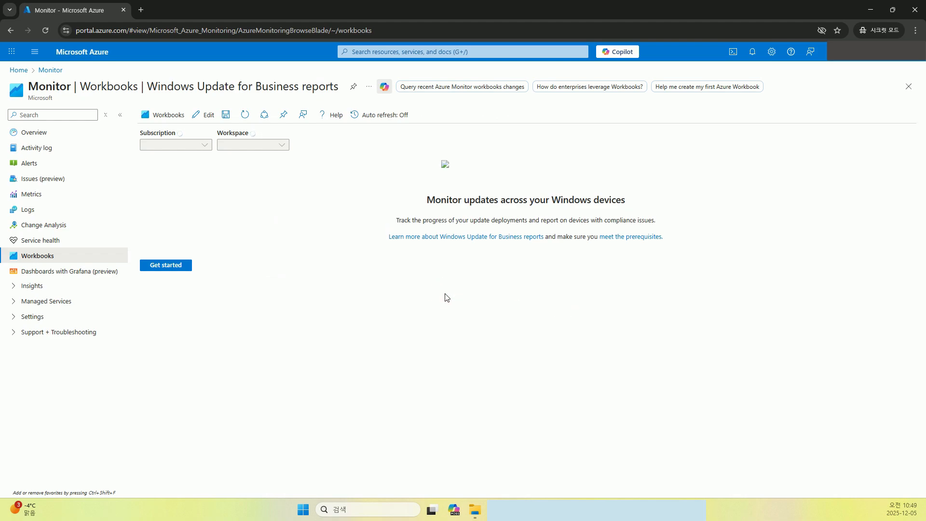
- Read the workbook's notice on the status and expected duration of the first-time data processing
{"action": "scroll", "coordinate": [444, 297], "scroll_direction": "down", "scroll_amount": 1}
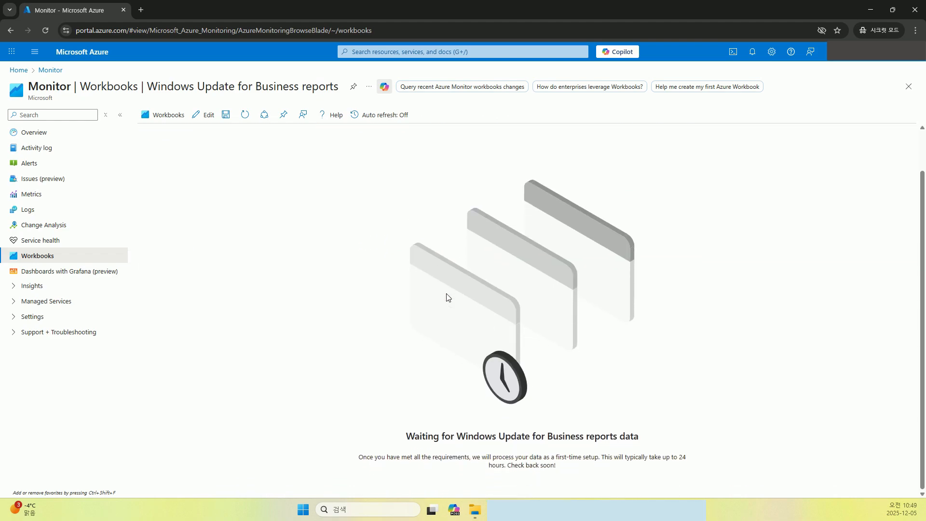
{"action": "left_click_drag", "start_coordinate": [406, 436], "coordinate": [638, 436]}
{"action": "left_click", "coordinate": [473, 475]}
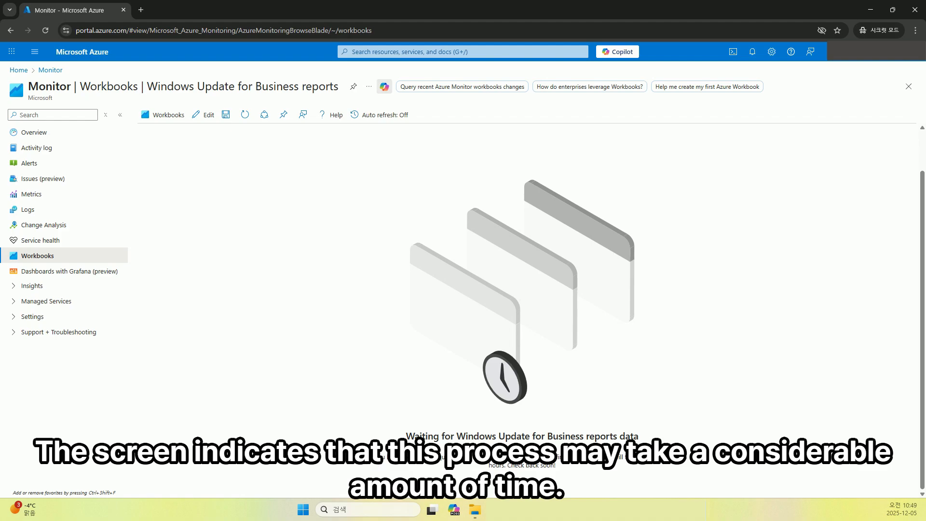
{"action": "left_click_drag", "start_coordinate": [359, 457], "coordinate": [461, 460]}
{"action": "left_click", "coordinate": [454, 474]}
{"action": "left_click_drag", "start_coordinate": [599, 477], "coordinate": [323, 261]}
{"action": "left_click", "coordinate": [343, 349]}
{"action": "left_click_drag", "start_coordinate": [292, 216], "coordinate": [634, 473]}
{"action": "left_click", "coordinate": [633, 471]}
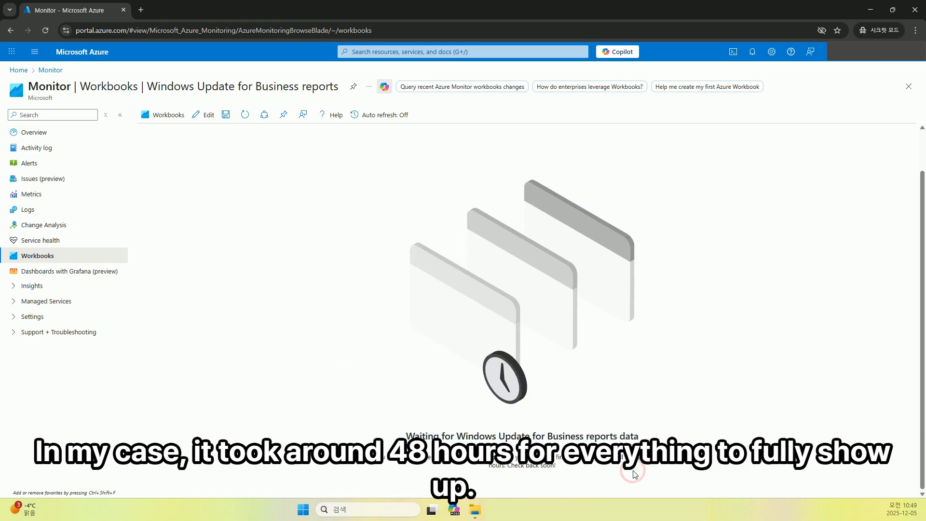
{"action": "left_click_drag", "start_coordinate": [575, 475], "coordinate": [295, 285]}
{"action": "left_click", "coordinate": [295, 285]}
{"action": "left_click", "coordinate": [295, 285]}
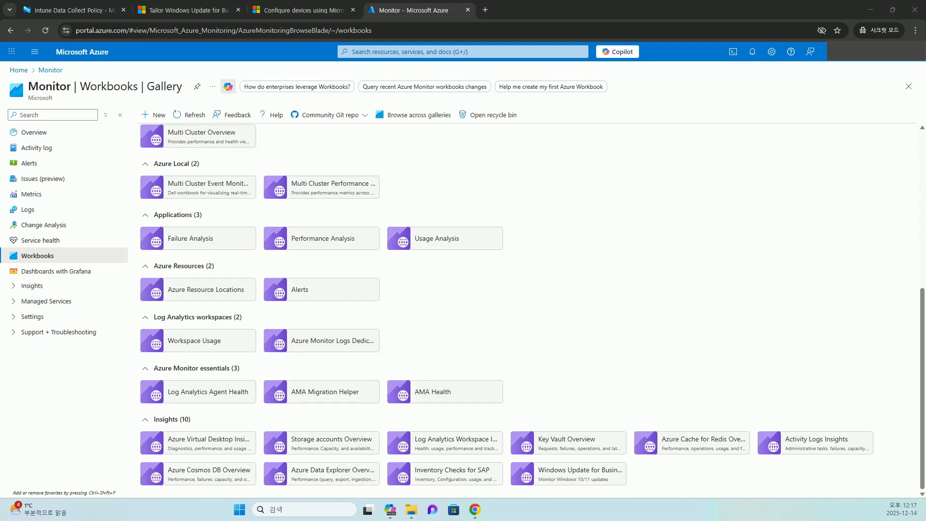
{"action": "left_click", "coordinate": [561, 474]}
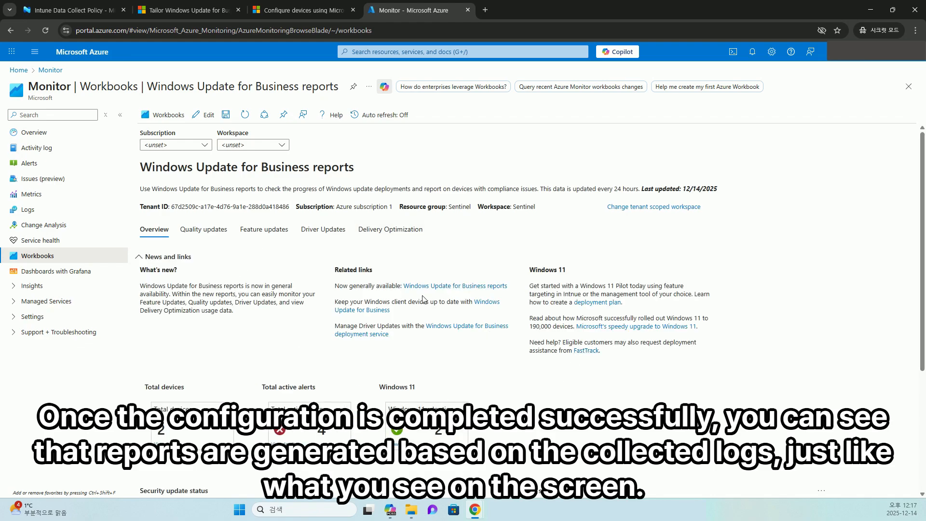
{"action": "left_click_drag", "start_coordinate": [207, 170], "coordinate": [386, 176]}
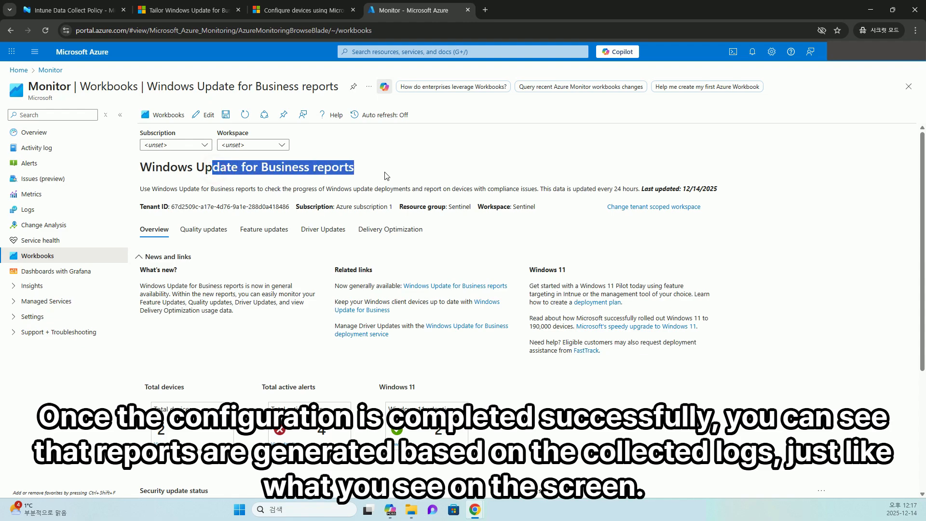
{"action": "left_click", "coordinate": [369, 173]}
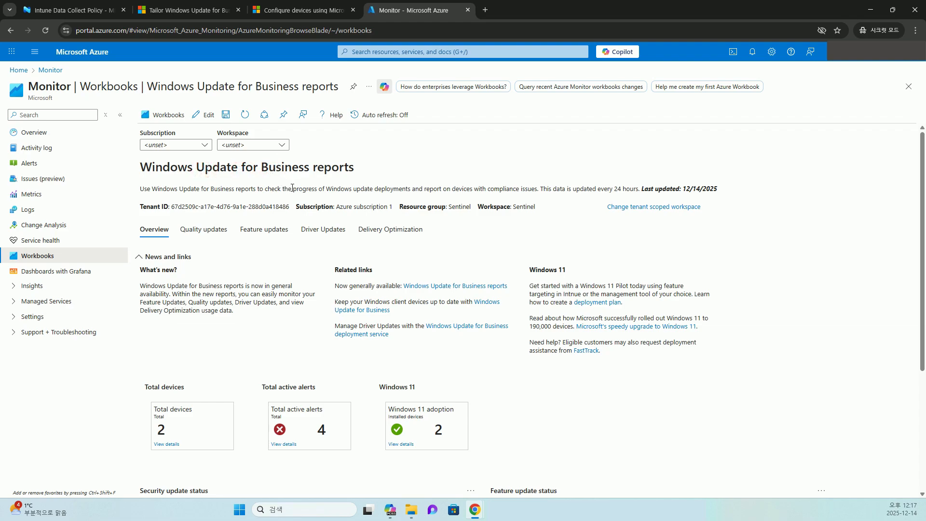
{"action": "scroll", "coordinate": [291, 188], "scroll_direction": "down", "scroll_amount": 4}
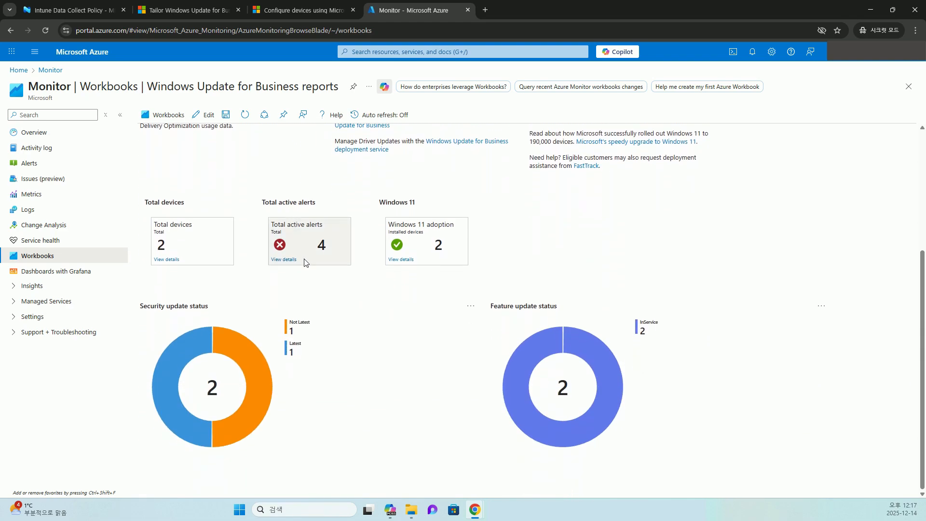
{"action": "scroll", "coordinate": [306, 263], "scroll_direction": "up", "scroll_amount": 4}
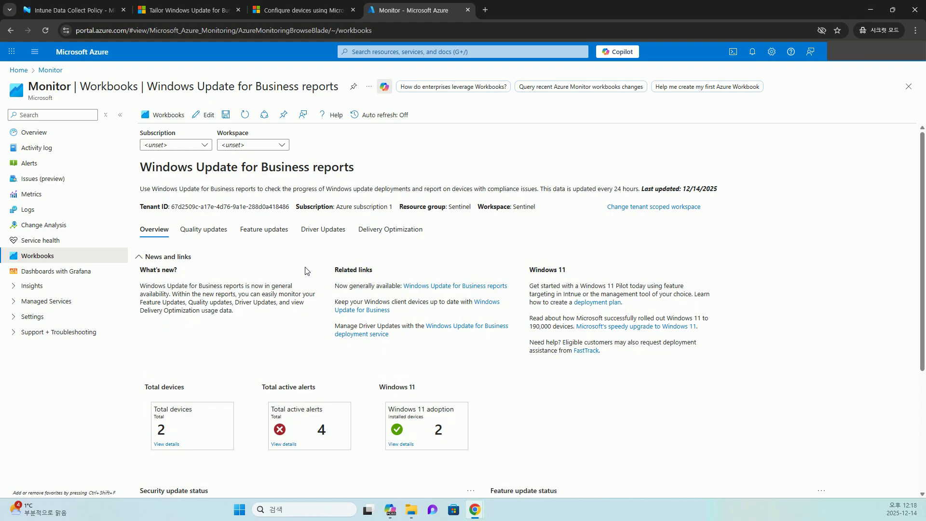
- Go to Log Analytics workspaces and open the Sentinel workspace
{"action": "left_click", "coordinate": [375, 51]}
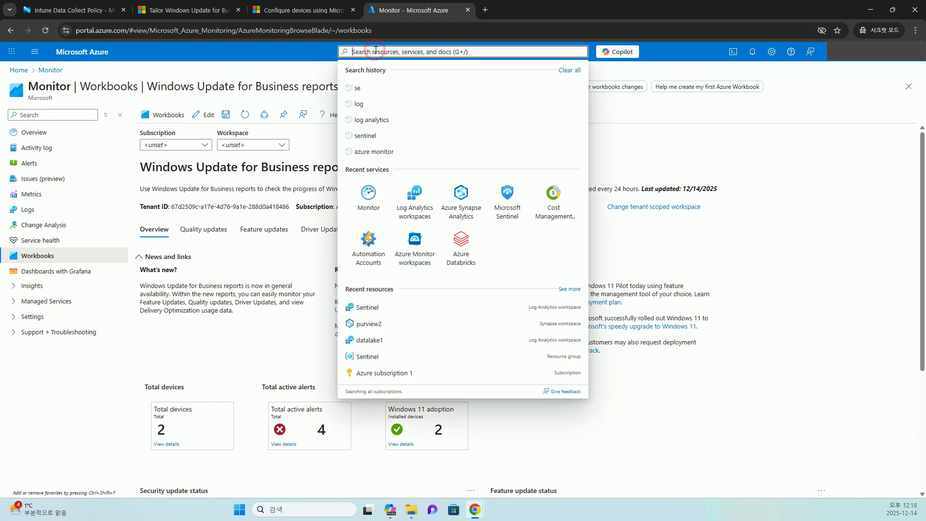
{"action": "left_click", "coordinate": [422, 211]}
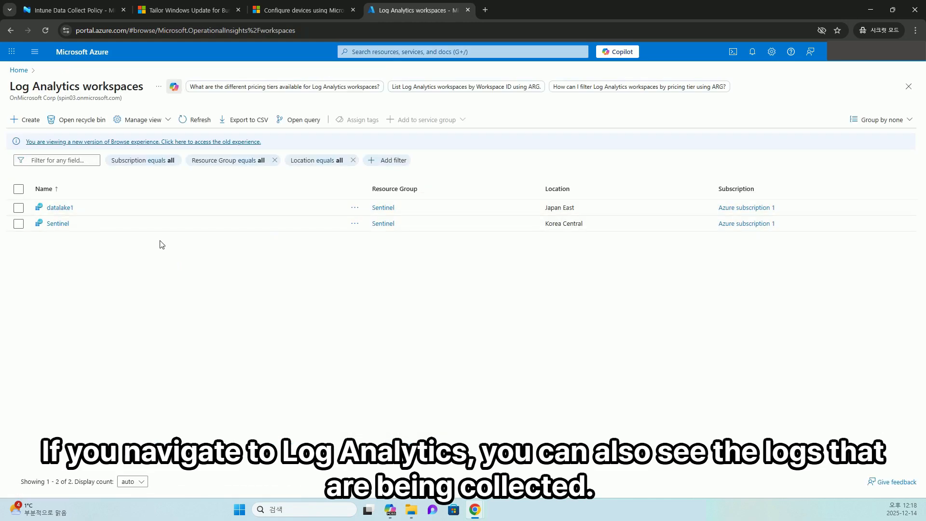
{"action": "left_click", "coordinate": [68, 227]}
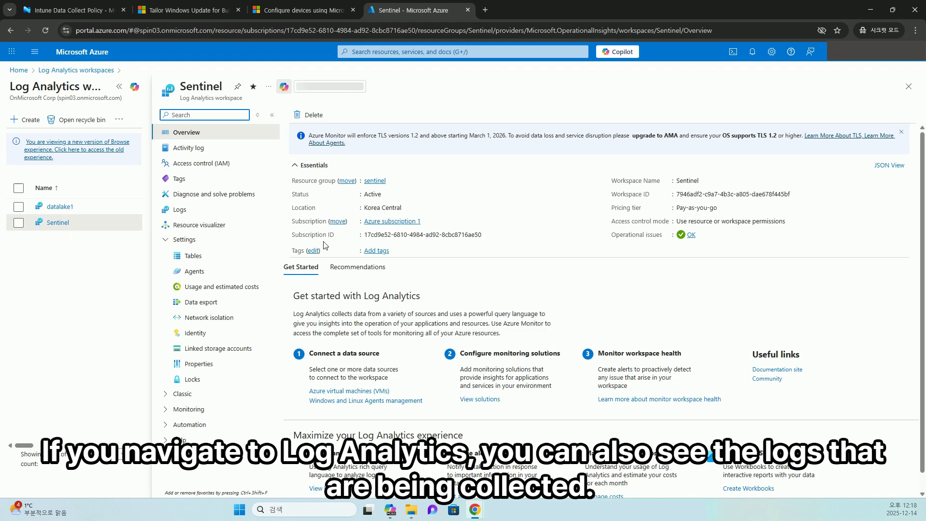
- Open the Sentinel workspace's Logs, expand the LogManagement tables and view the UCClient table's description
{"action": "left_click", "coordinate": [119, 86]}
{"action": "left_click", "coordinate": [64, 209]}
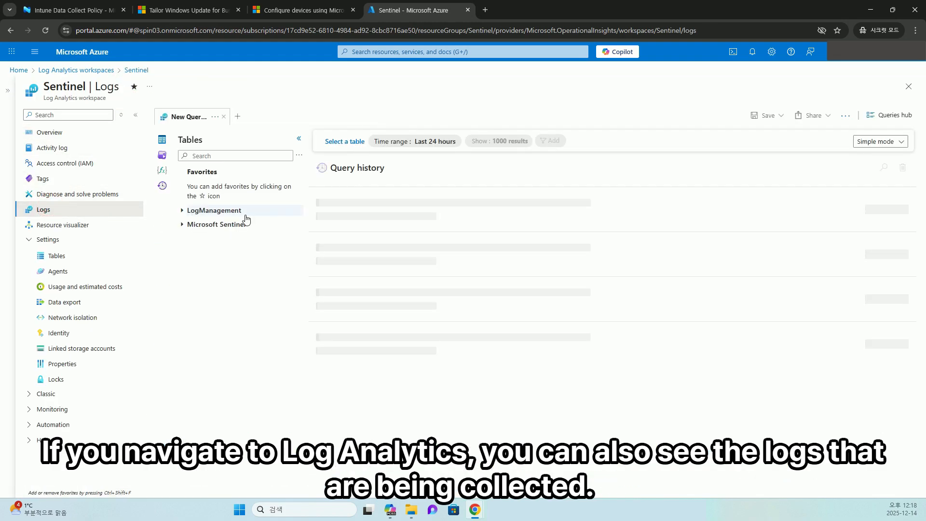
{"action": "left_click", "coordinate": [232, 216]}
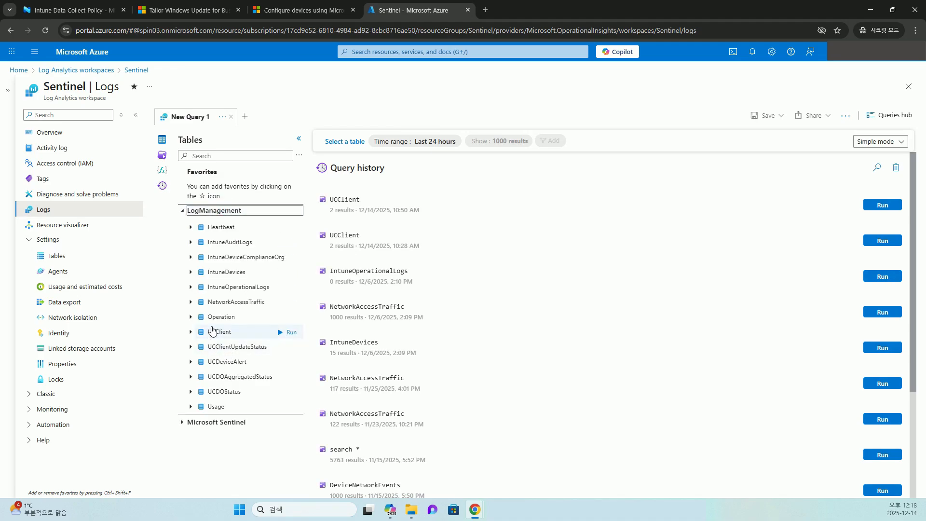
{"action": "mouse_move", "coordinate": [222, 346]}
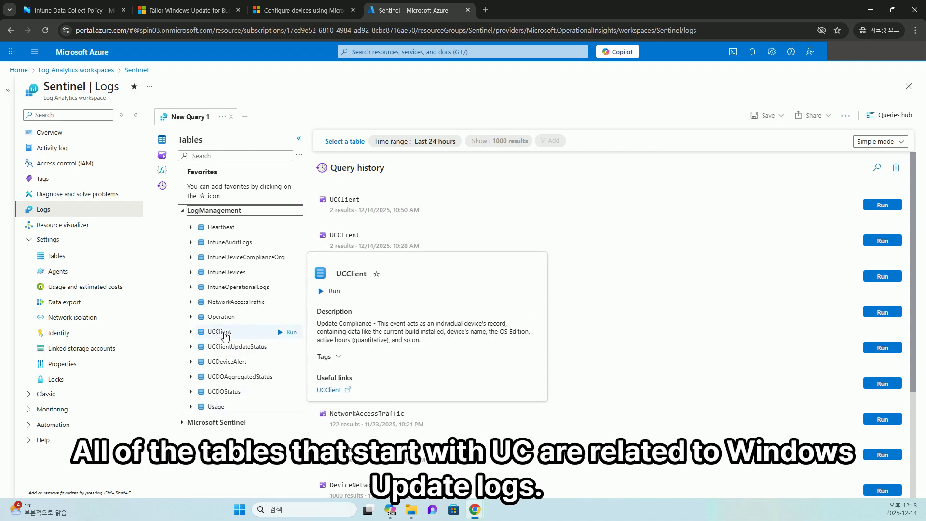
- Run the UCClient table query, look through its result columns, and set the time range to Last 7 days
{"action": "left_click", "coordinate": [225, 336]}
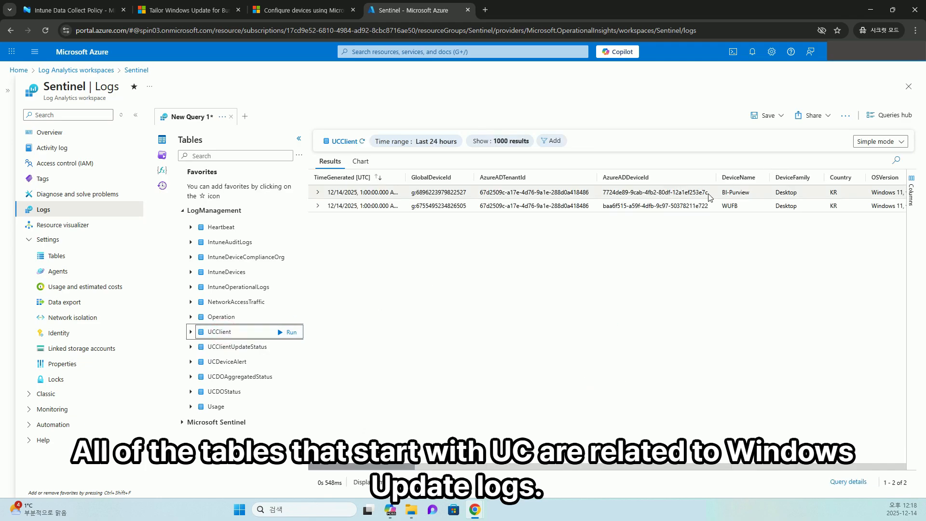
{"action": "left_click_drag", "start_coordinate": [371, 466], "coordinate": [696, 475]}
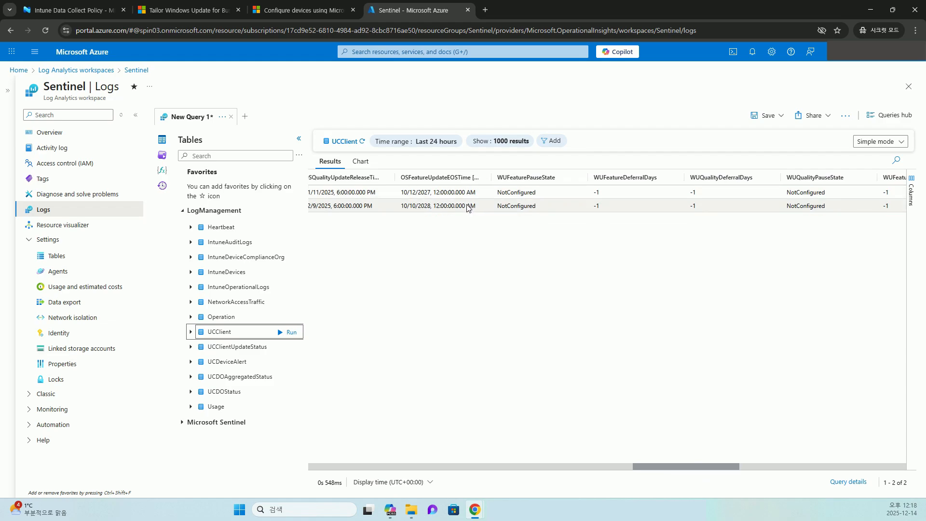
{"action": "left_click_drag", "start_coordinate": [650, 470], "coordinate": [265, 471]}
{"action": "left_click", "coordinate": [437, 145]}
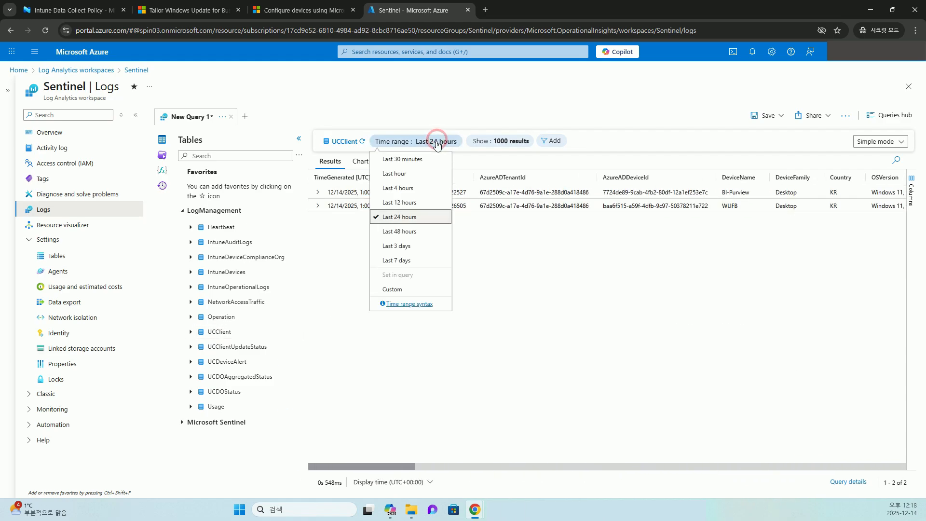
{"action": "left_click", "coordinate": [402, 260]}
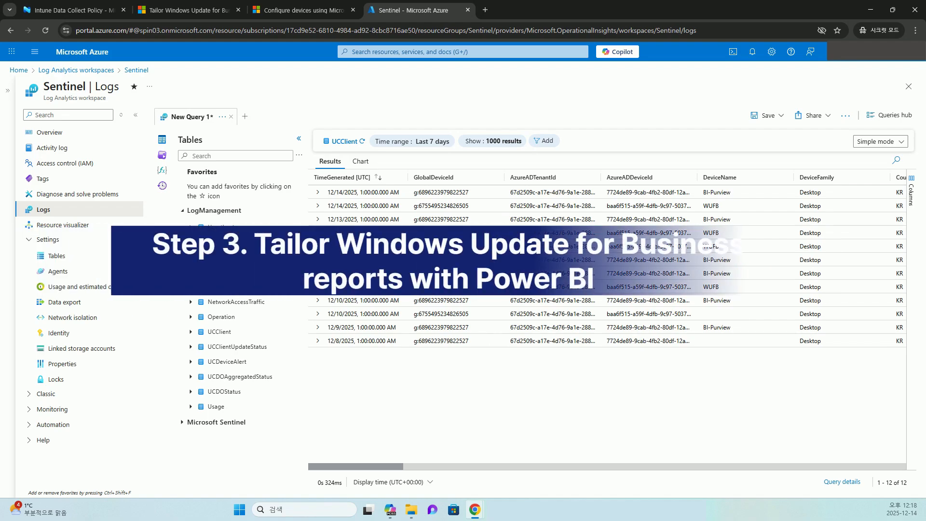
- Find the Power BI template link in the Tailor Windows Update for Business reports article and save the file as CustomizeWUfBreports (2).pbit in Downloads
{"action": "left_click", "coordinate": [199, 14]}
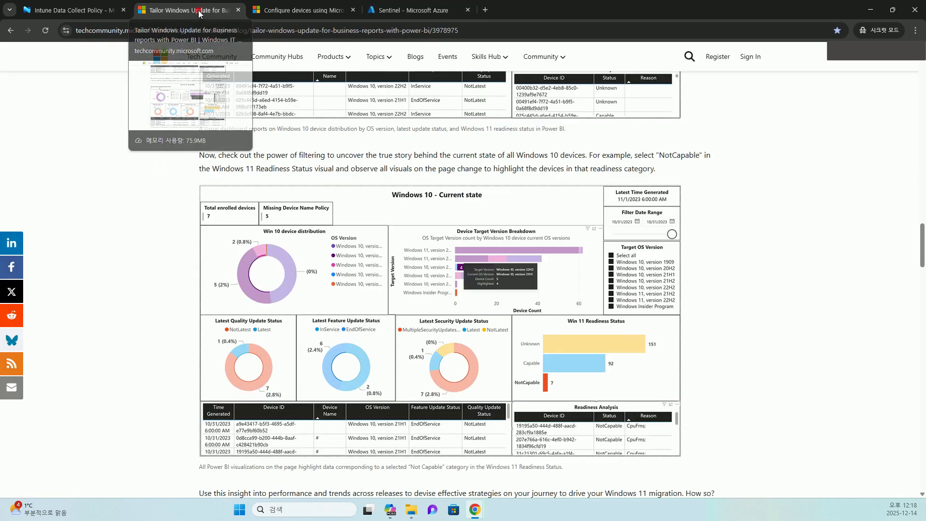
{"action": "scroll", "coordinate": [376, 350], "scroll_direction": "up", "scroll_amount": 20}
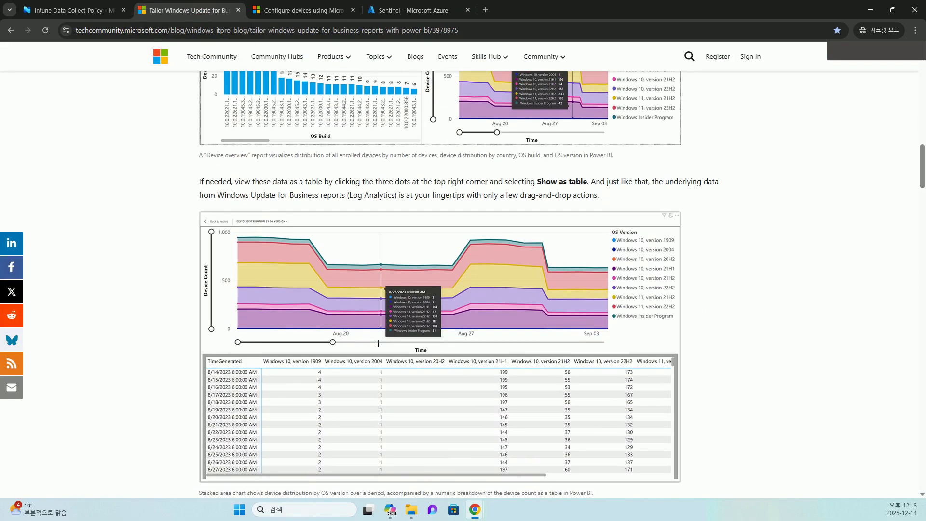
{"action": "scroll", "coordinate": [376, 350], "scroll_direction": "up", "scroll_amount": 2}
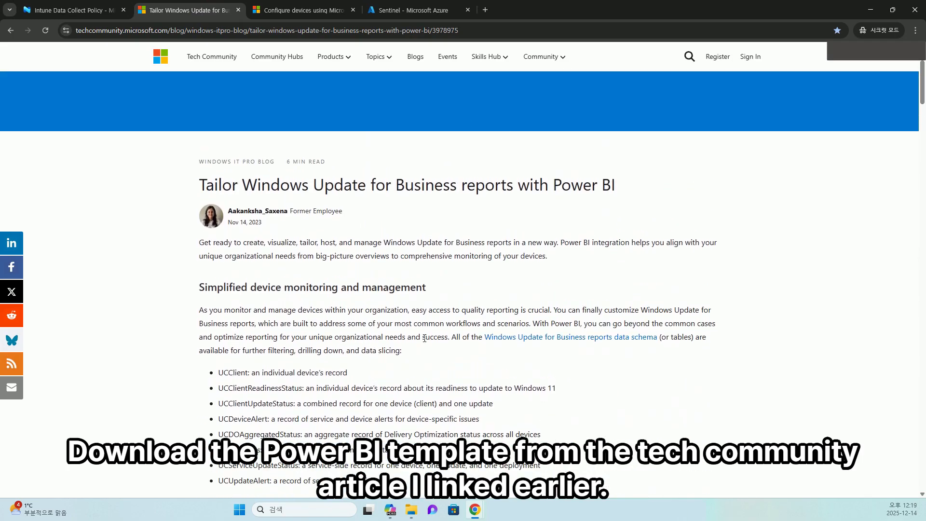
{"action": "scroll", "coordinate": [401, 335], "scroll_direction": "down", "scroll_amount": 18}
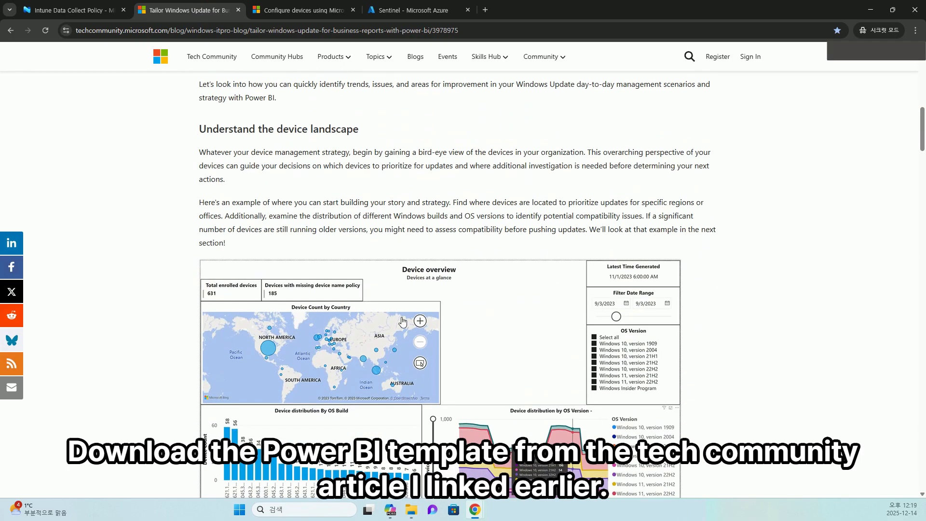
{"action": "scroll", "coordinate": [403, 321], "scroll_direction": "down", "scroll_amount": 10}
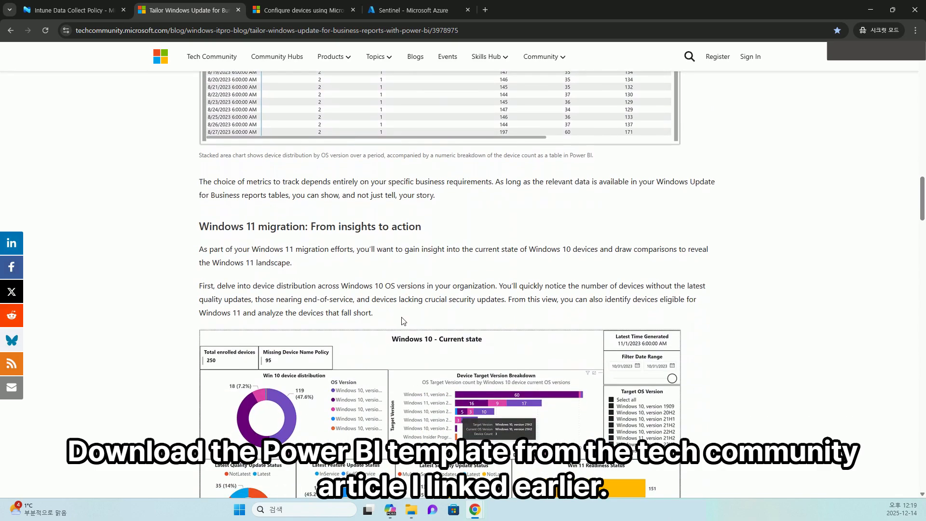
{"action": "scroll", "coordinate": [403, 322], "scroll_direction": "down", "scroll_amount": 16}
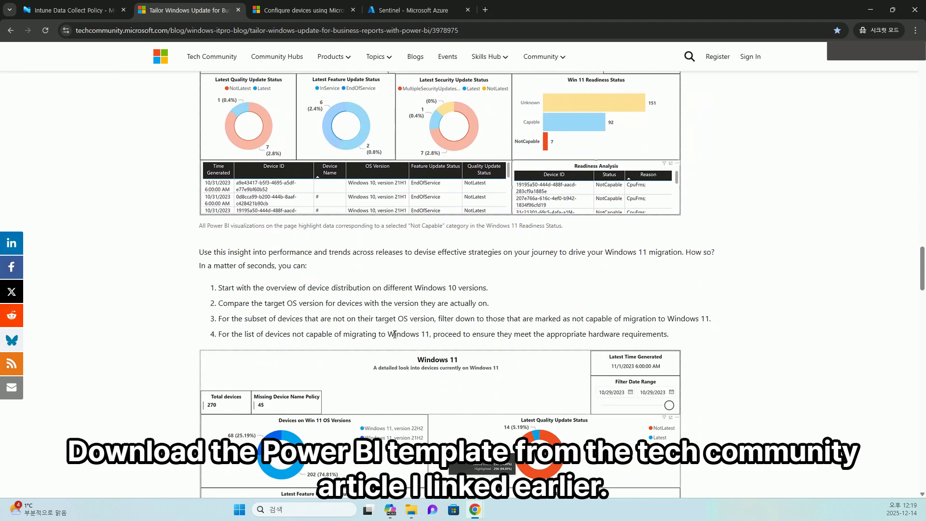
{"action": "scroll", "coordinate": [394, 334], "scroll_direction": "down", "scroll_amount": 5}
{"action": "scroll", "coordinate": [395, 338], "scroll_direction": "down", "scroll_amount": 20}
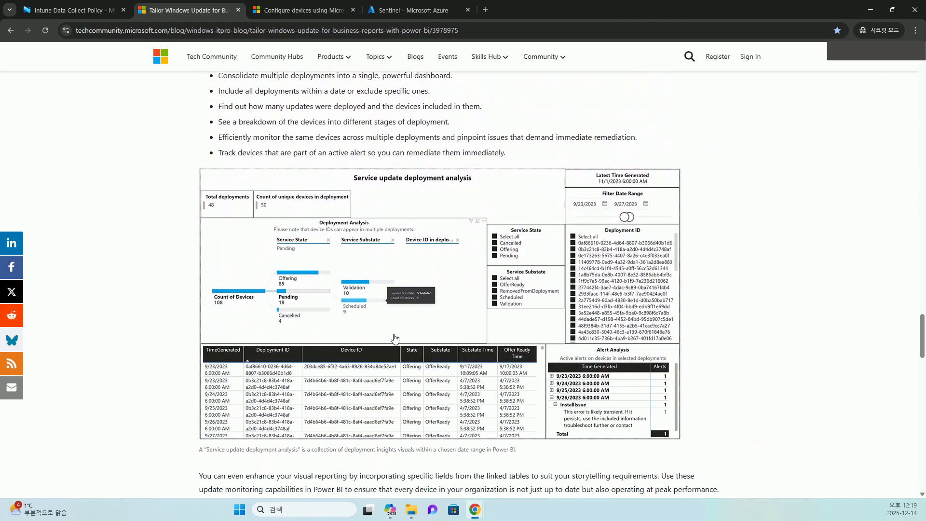
{"action": "scroll", "coordinate": [394, 337], "scroll_direction": "down", "scroll_amount": 11}
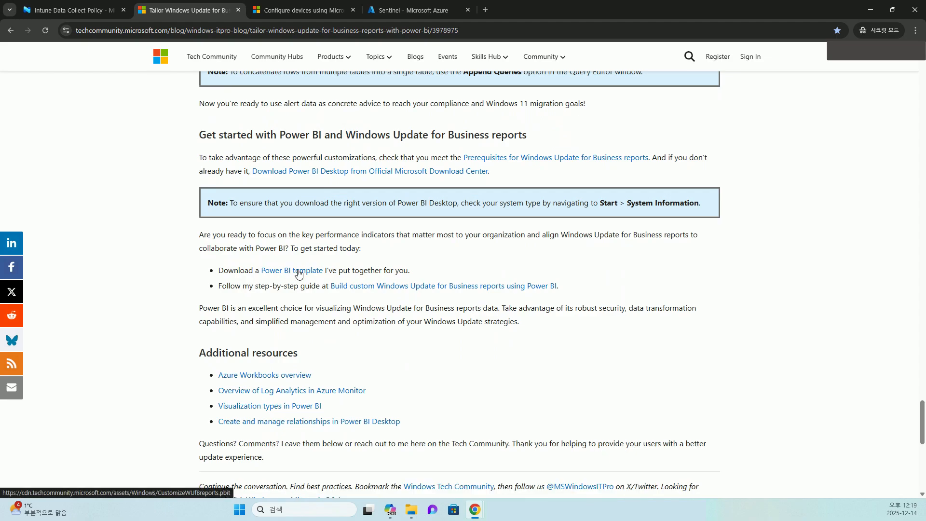
{"action": "key", "text": "alt+Tab"}
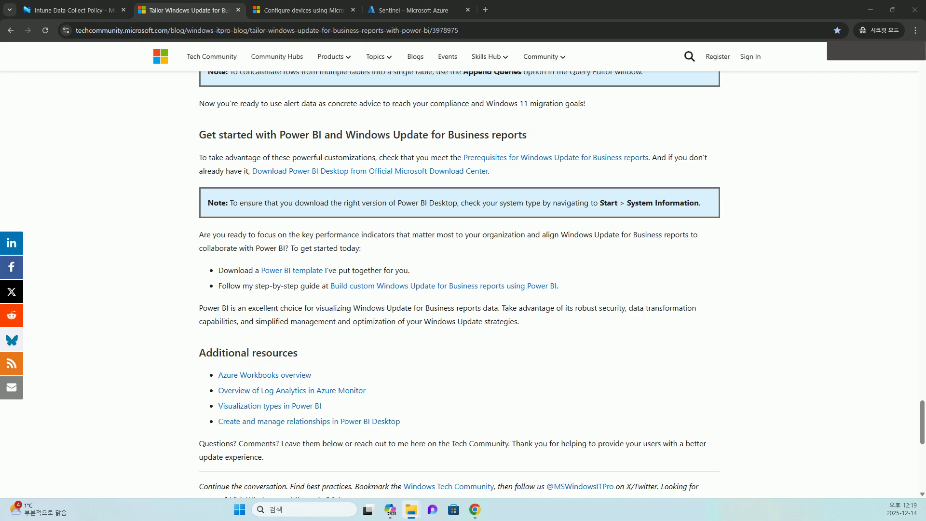
{"action": "left_click", "coordinate": [297, 270]}
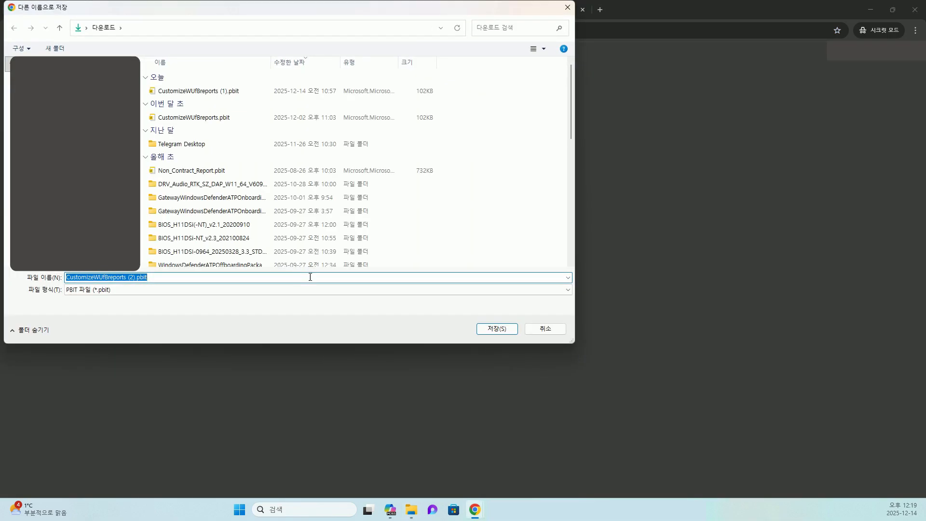
{"action": "left_click", "coordinate": [502, 329]}
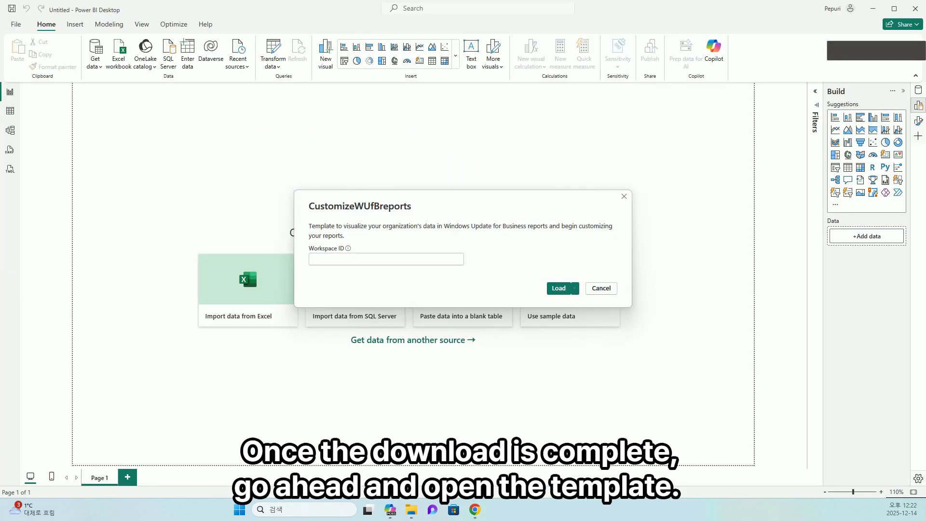
- Switch to the Azure portal in Chrome, open the Sentinel workspace's overview, discarding the unsaved query, and copy the Workspace ID
{"action": "mouse_move", "coordinate": [346, 250]}
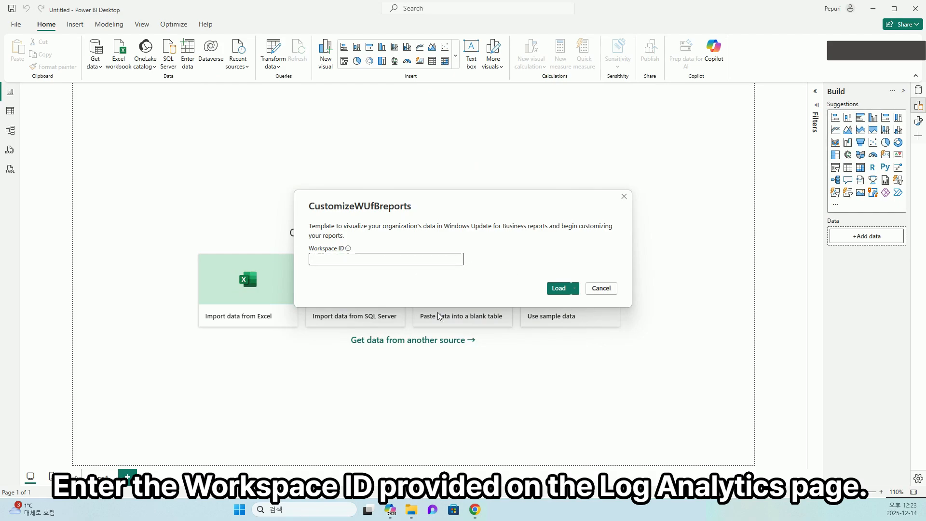
{"action": "mouse_move", "coordinate": [476, 507]}
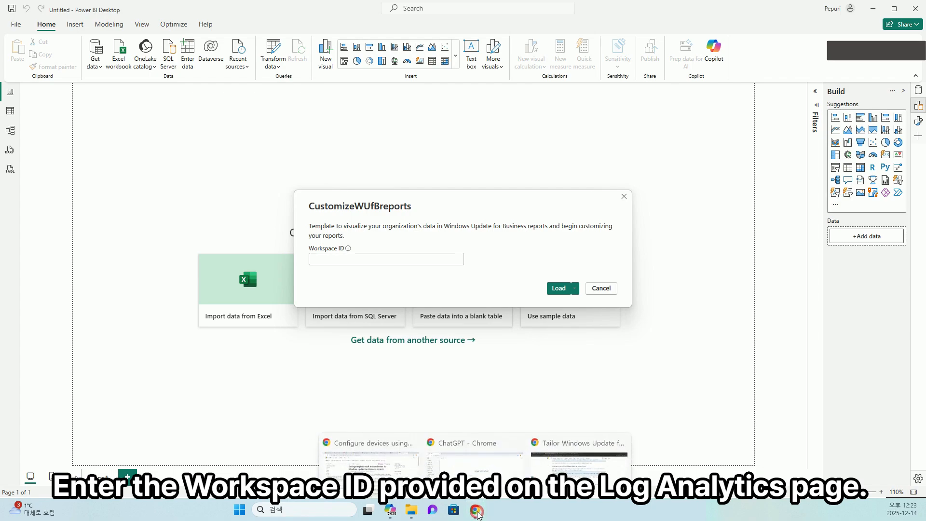
{"action": "left_click", "coordinate": [572, 469]}
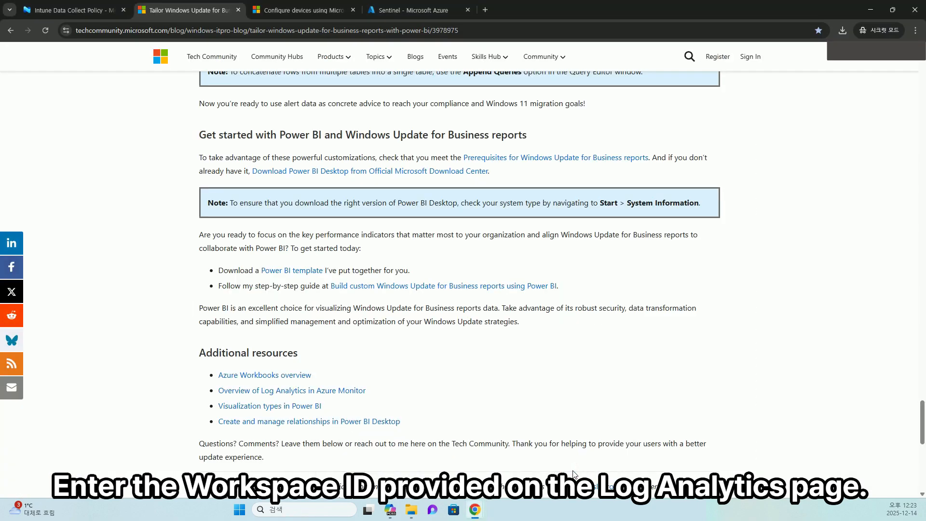
{"action": "left_click", "coordinate": [393, 10]}
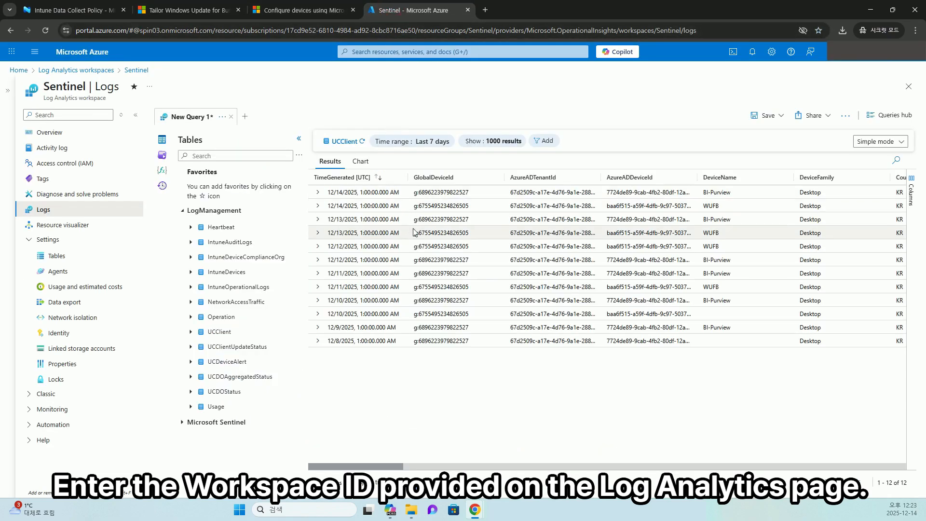
{"action": "left_click", "coordinate": [64, 137]}
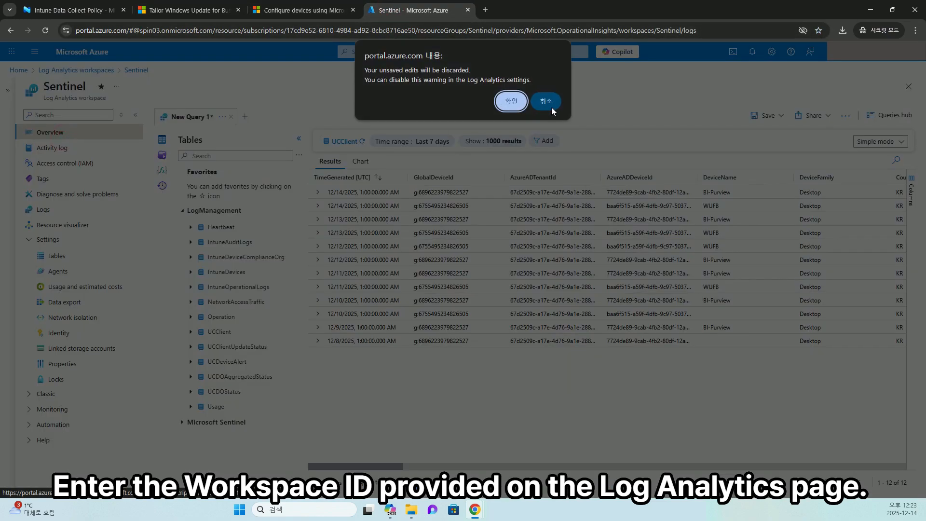
{"action": "left_click", "coordinate": [510, 101]}
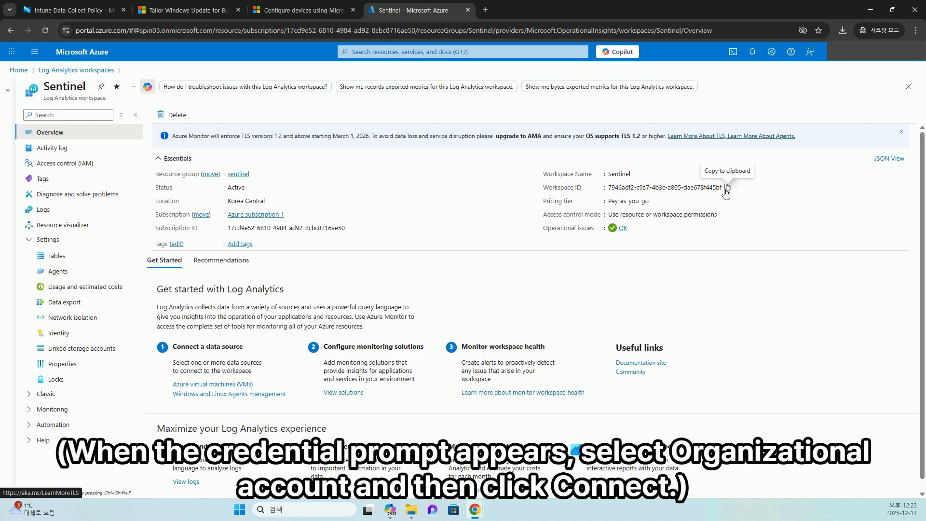
{"action": "left_click", "coordinate": [726, 189]}
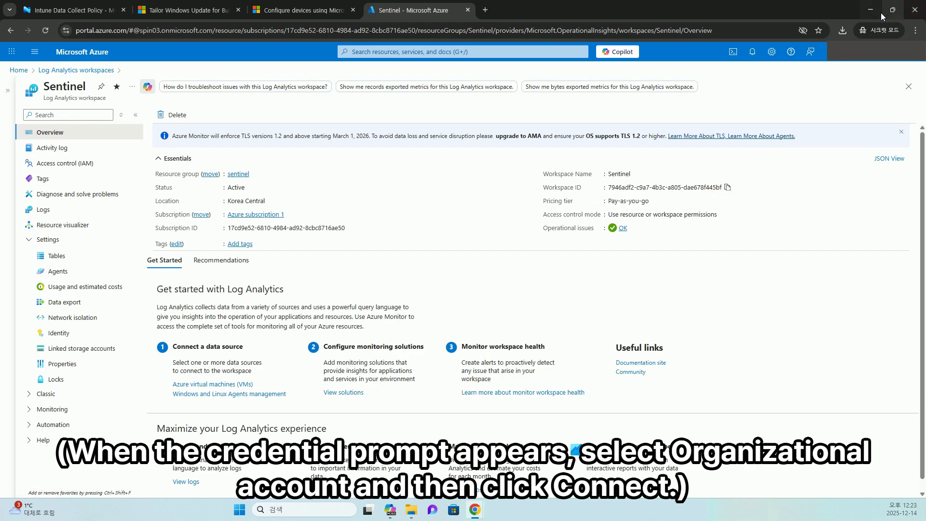
- Return to Power BI Desktop, paste the copied Workspace ID into the CustomizeWUfBreports template parameters and load the data
{"action": "left_click", "coordinate": [893, 10]}
{"action": "left_click", "coordinate": [824, 62]}
{"action": "left_click", "coordinate": [369, 260]}
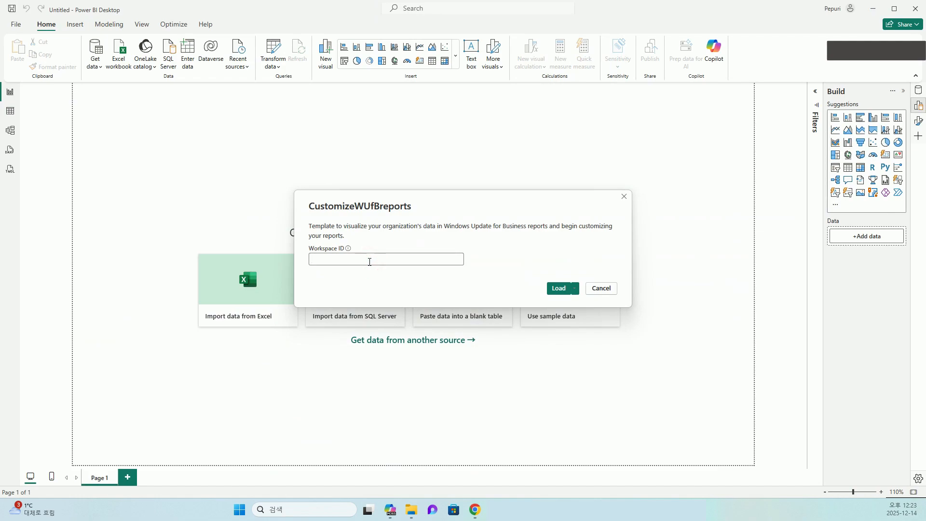
{"action": "key", "text": "ctrl+v"}
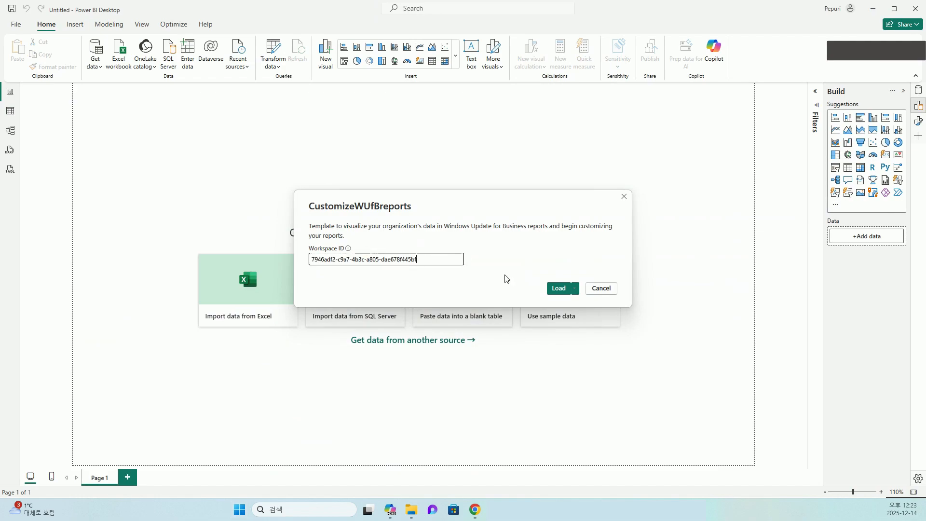
{"action": "left_click", "coordinate": [557, 288]}
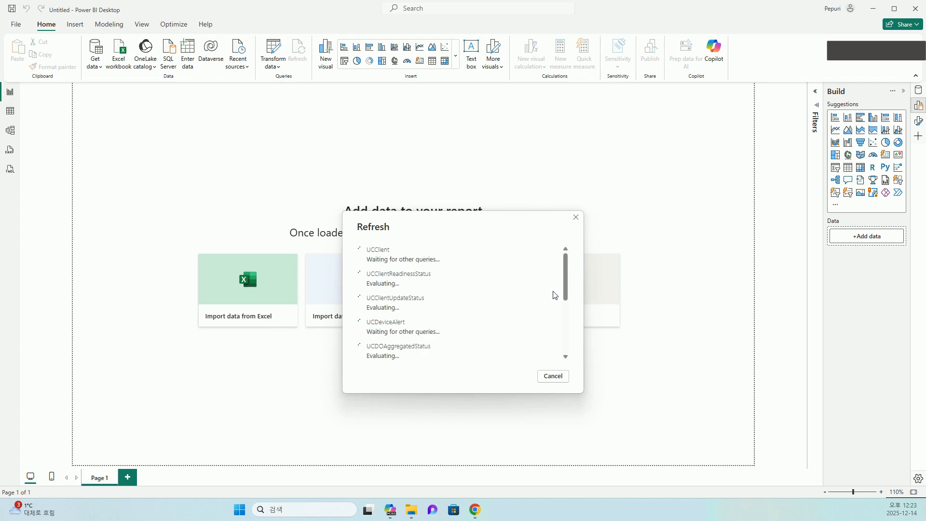
{"action": "scroll", "coordinate": [528, 299], "scroll_direction": "down", "scroll_amount": 5}
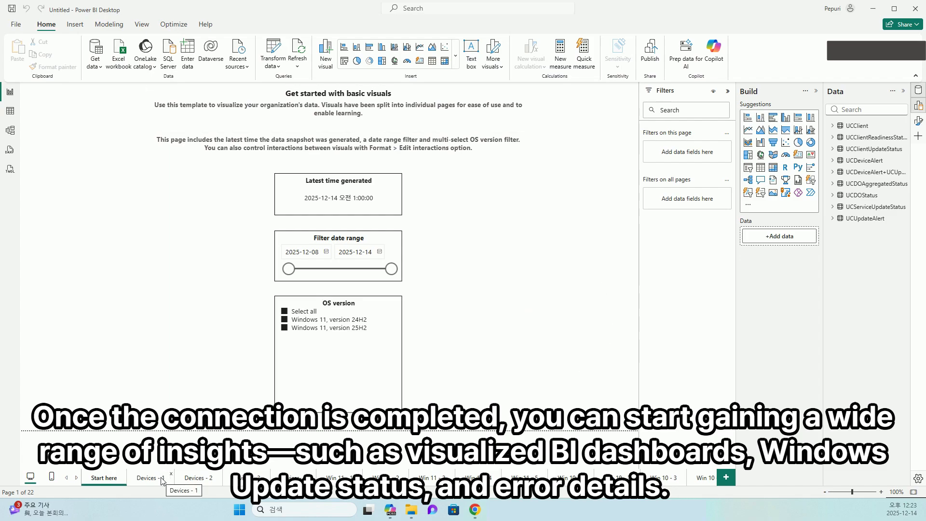
- Review the Device overview visuals on report pages Devices - 1 through Devices - 4
{"action": "left_click", "coordinate": [144, 477]}
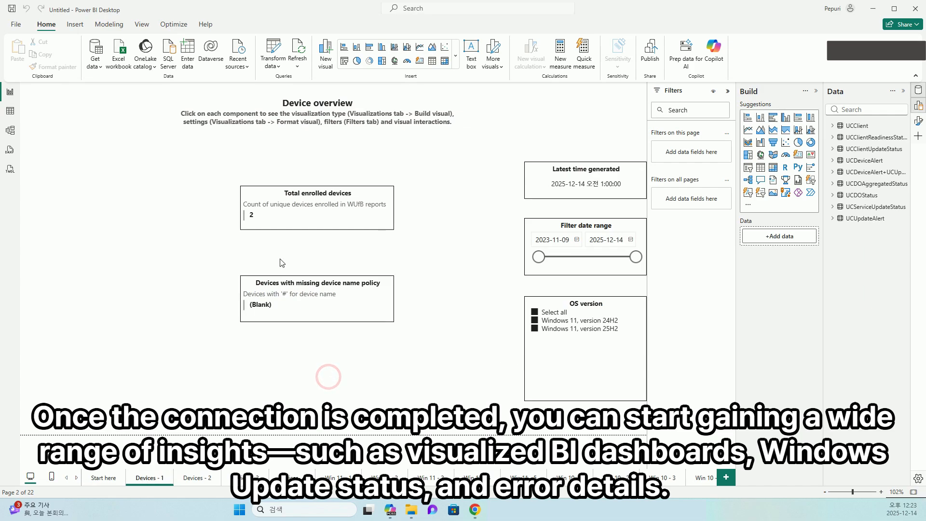
{"action": "left_click", "coordinate": [203, 482]}
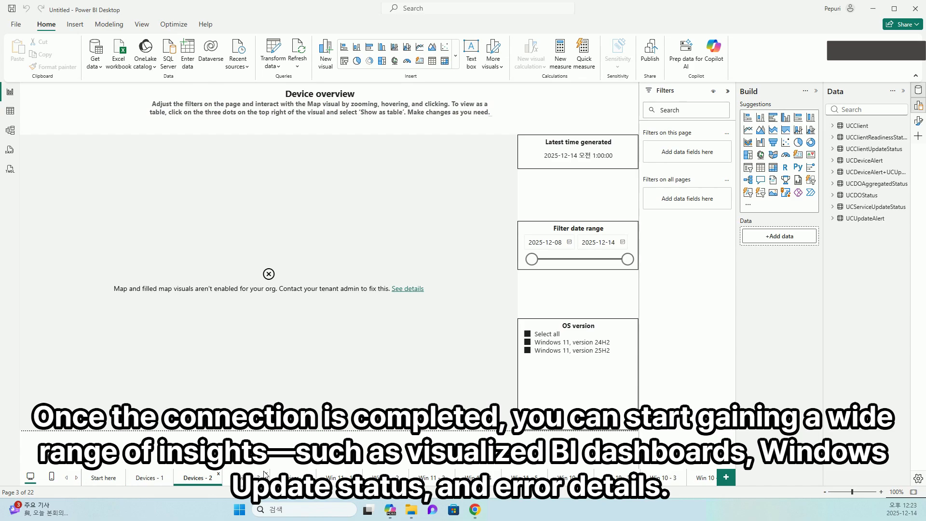
{"action": "left_click", "coordinate": [244, 480]}
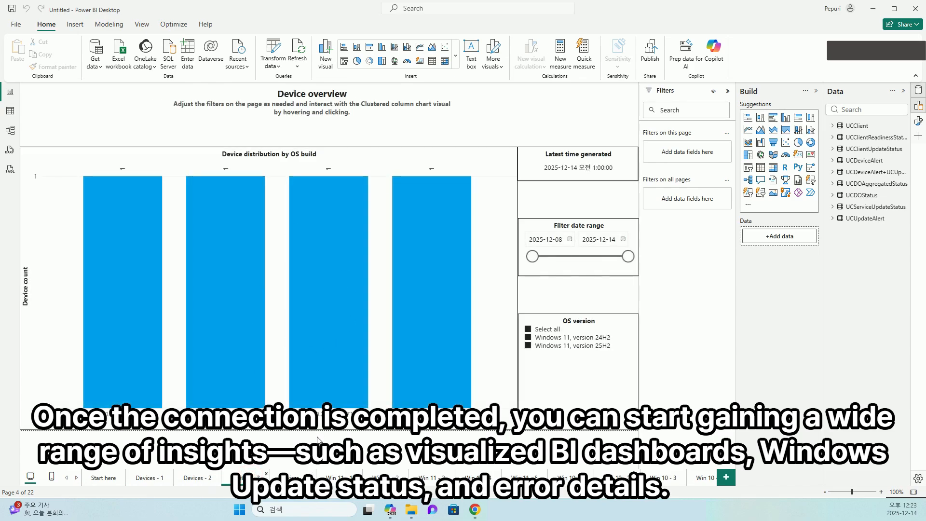
{"action": "left_click", "coordinate": [289, 478]}
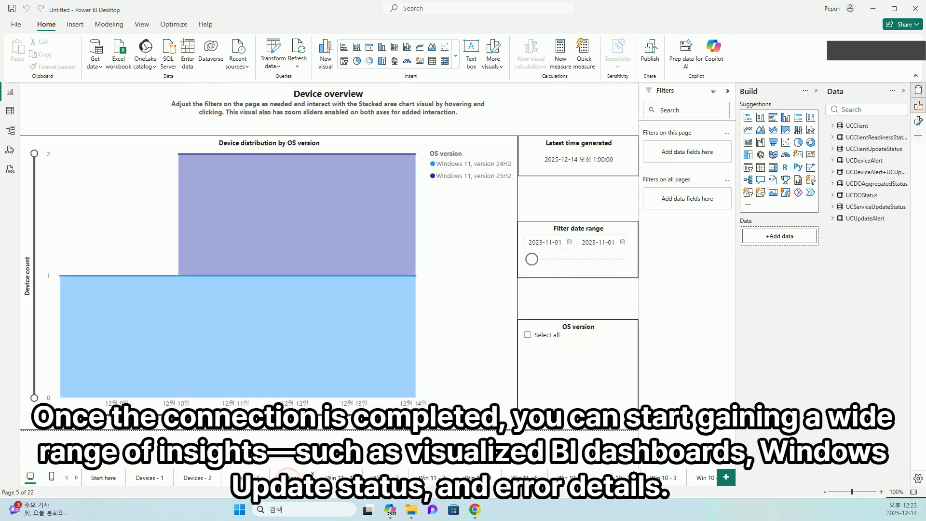
- Extend the date range filter on the Win 11 - 1 and Win 11 - 2 pages to span 2023-10-29 through 2025-12-14
{"action": "left_click", "coordinate": [339, 479]}
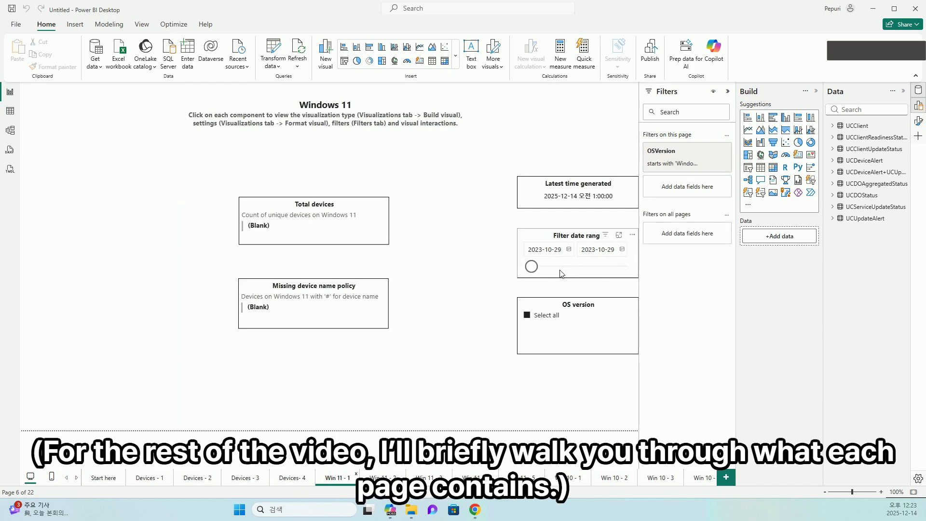
{"action": "left_click_drag", "start_coordinate": [531, 266], "coordinate": [628, 266]}
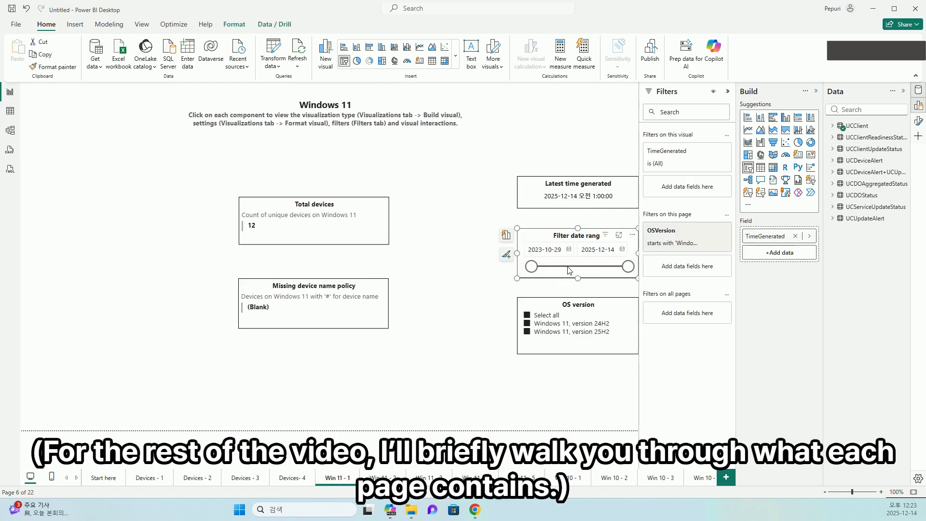
{"action": "left_click", "coordinate": [384, 478]}
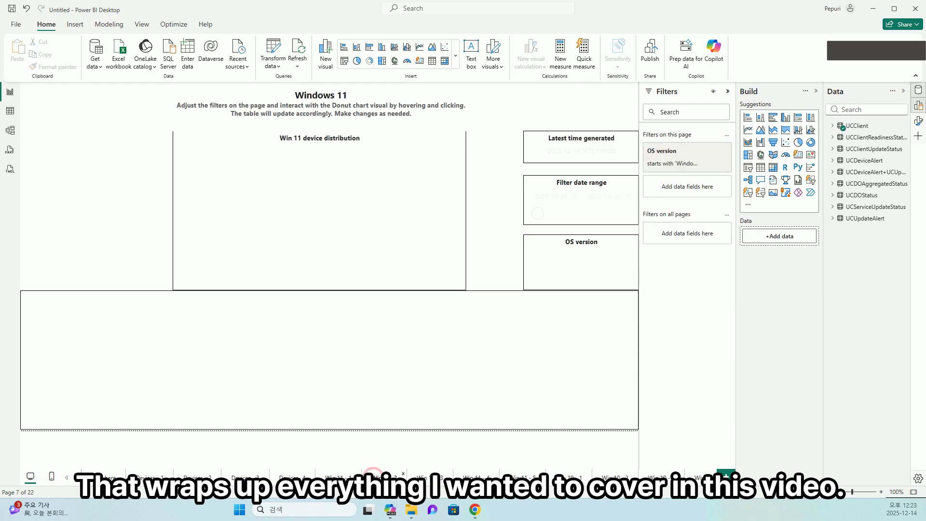
{"action": "left_click_drag", "start_coordinate": [545, 218], "coordinate": [628, 215]}
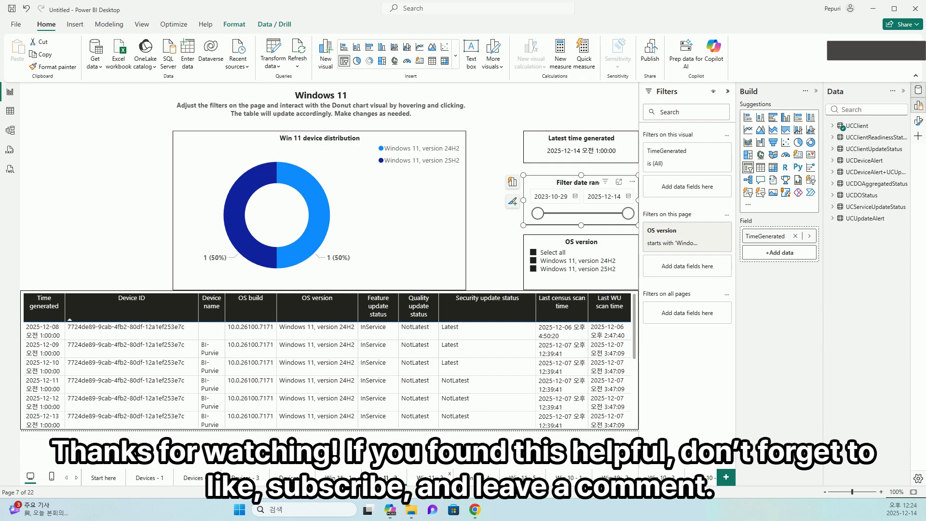
- View the Win 11 - 3 page's quality update chart and examine the data rows of the UCClient, UCClientReadinessStatus and UCClientUpdateStatus tables
{"action": "left_click", "coordinate": [435, 478]}
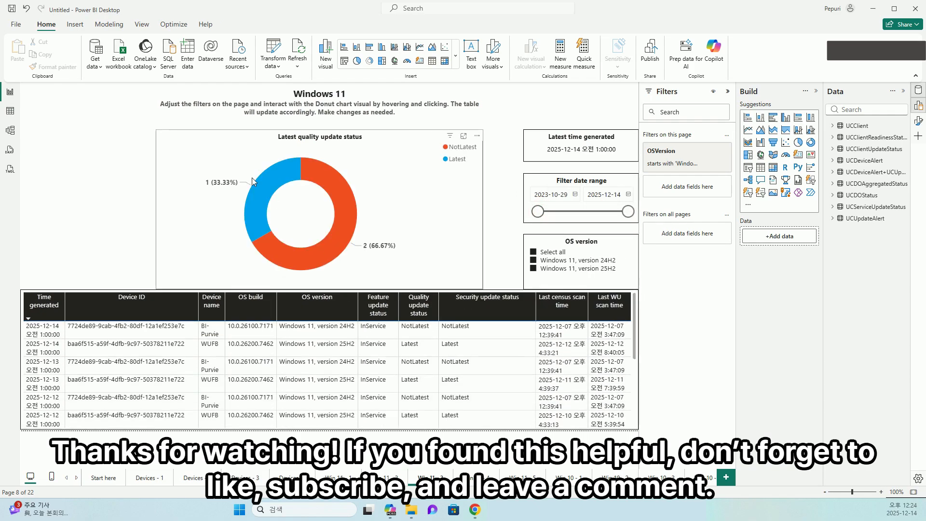
{"action": "left_click", "coordinate": [14, 111]}
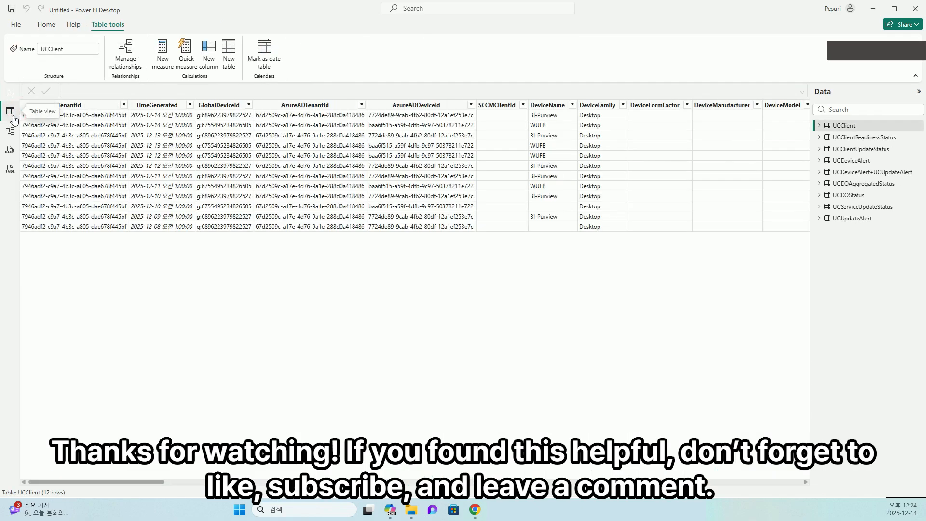
{"action": "left_click", "coordinate": [854, 137]}
{"action": "left_click", "coordinate": [856, 148]}
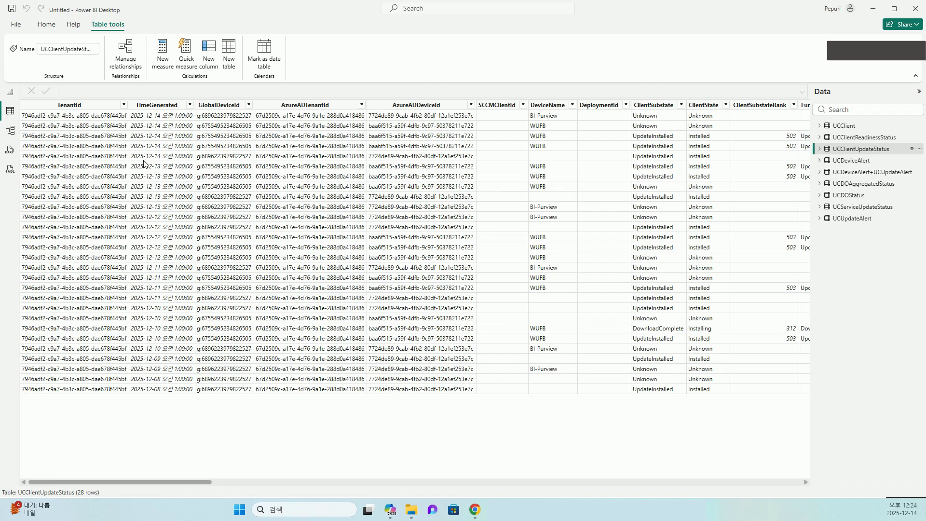
{"action": "left_click", "coordinate": [10, 92]}
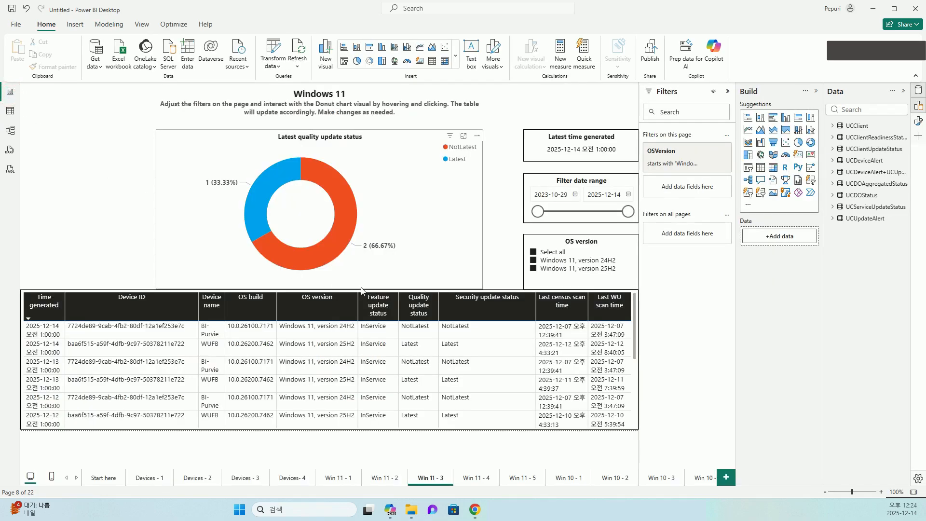